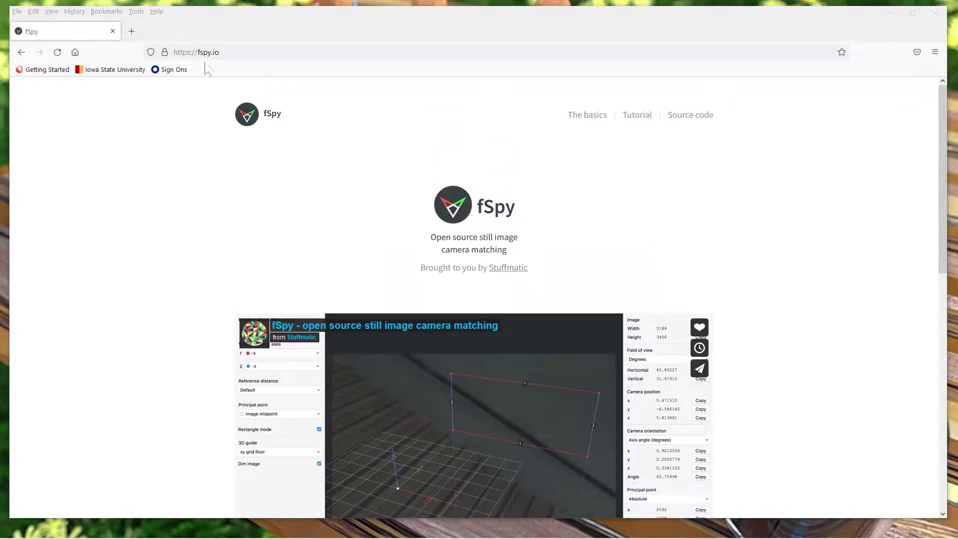
Review the fSpy website's download option and its information about importing into Blender
scroll(525, 288, "down", 8)
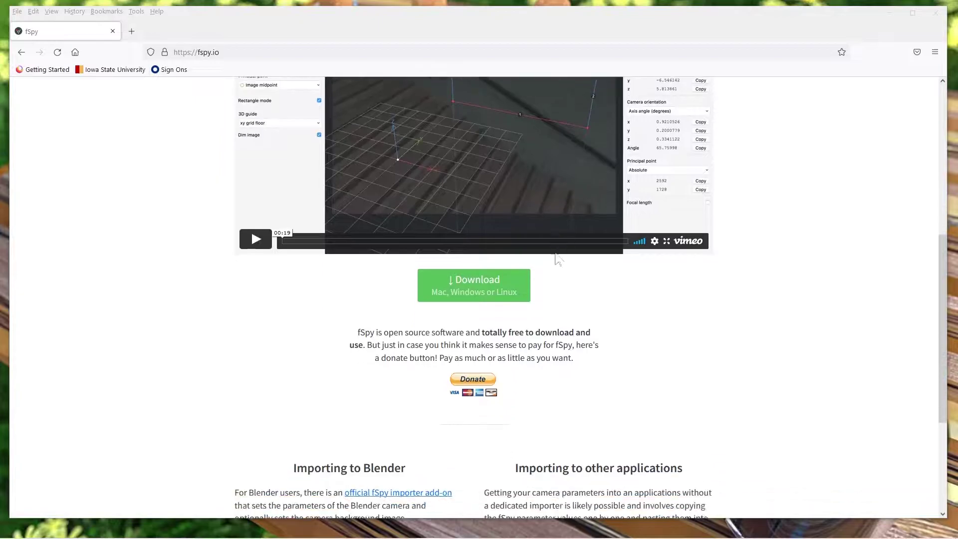
scroll(619, 344, "down", 2)
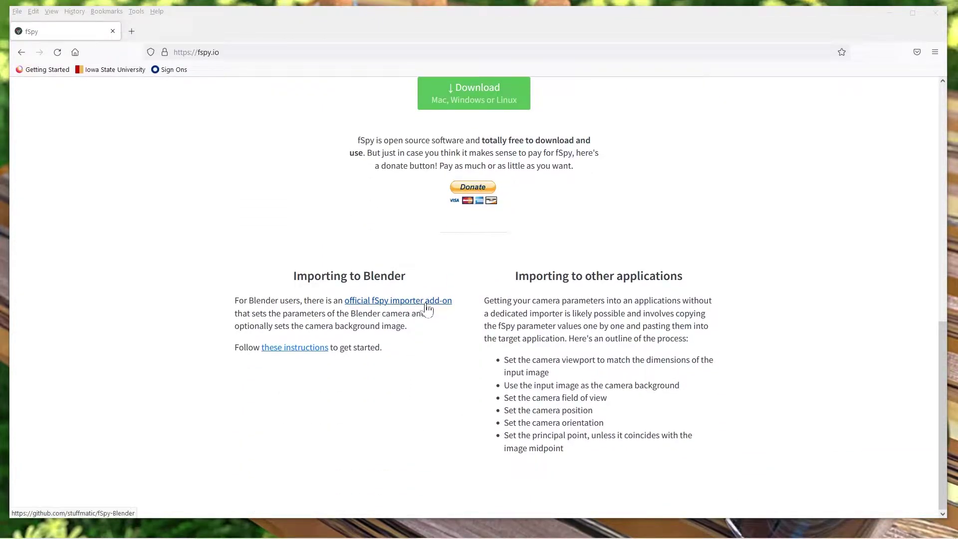
scroll(435, 316, "up", 1)
scroll(435, 316, "up", 4)
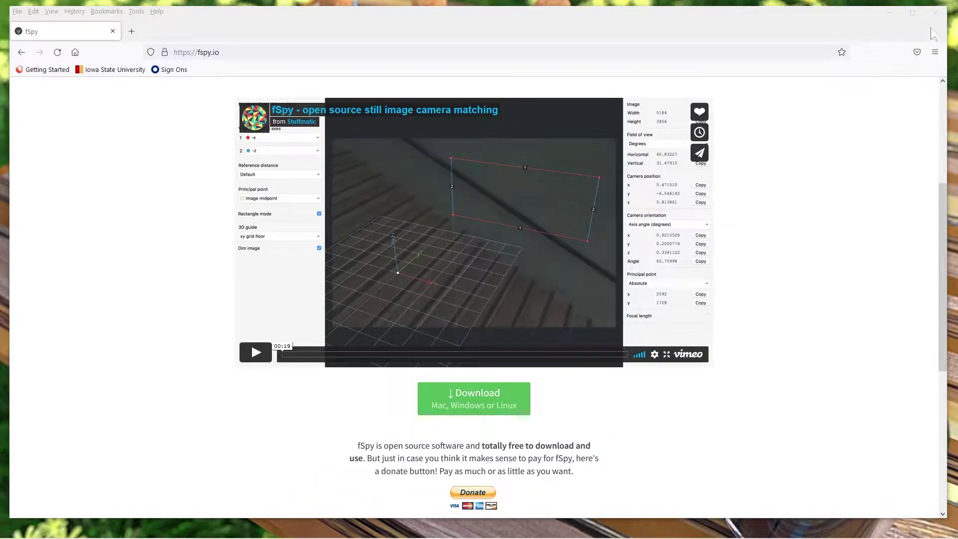
Close the browser, launch fSpy and load road.jpg from the desktop into it
left_click(936, 13)
double_click(929, 72)
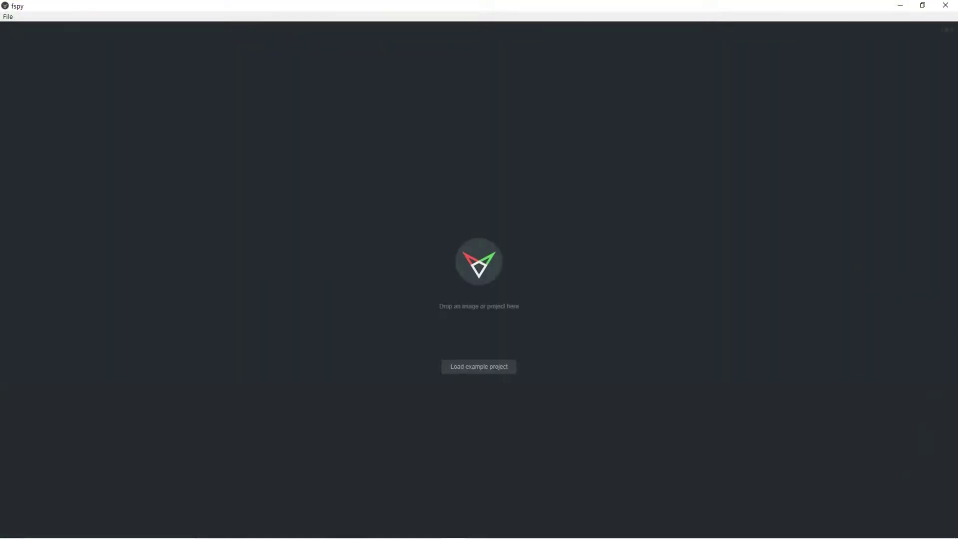
left_click(923, 5)
left_click_drag(927, 217, 427, 274)
left_click(727, 29)
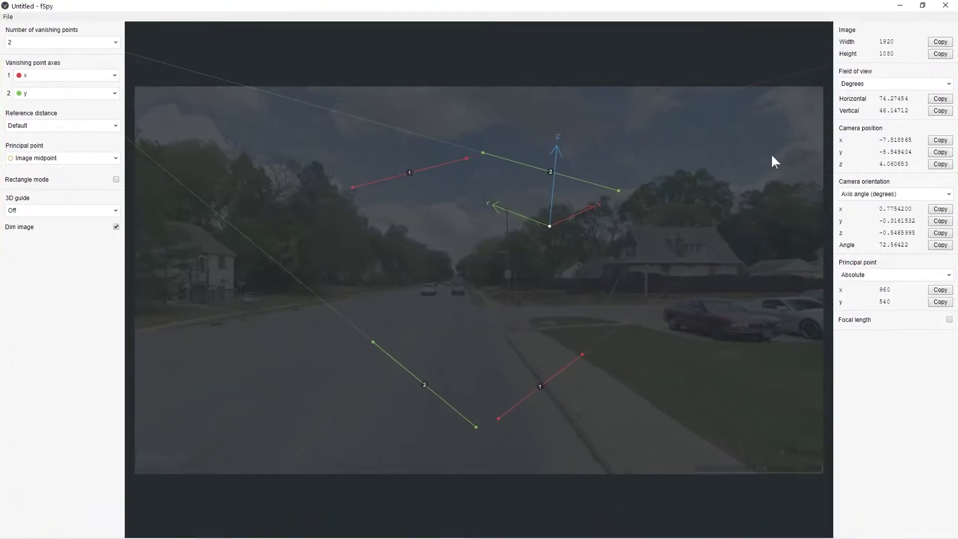
Turn off image dimming and set the number of vanishing points to 1
left_click(117, 229)
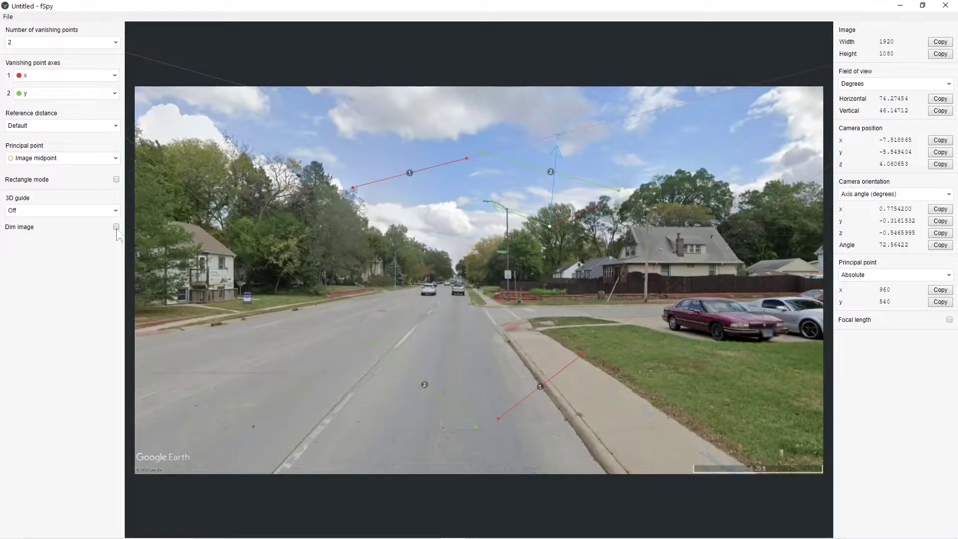
left_click(118, 228)
left_click(118, 229)
left_click(117, 227)
left_click(116, 227)
left_click(116, 43)
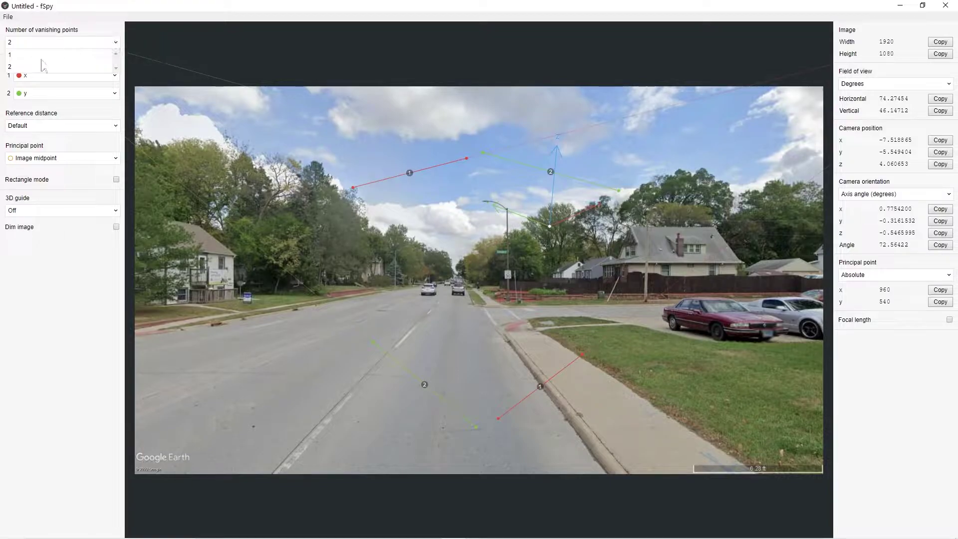
left_click(43, 59)
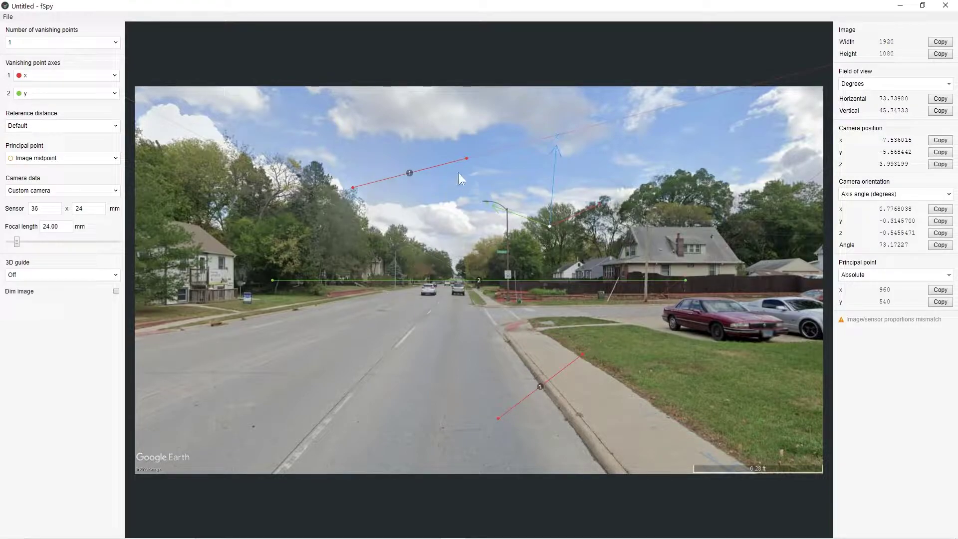
Align the two red vanishing point 1 lines with the curbs on the right and left sides of the road
left_click_drag(499, 418, 637, 402)
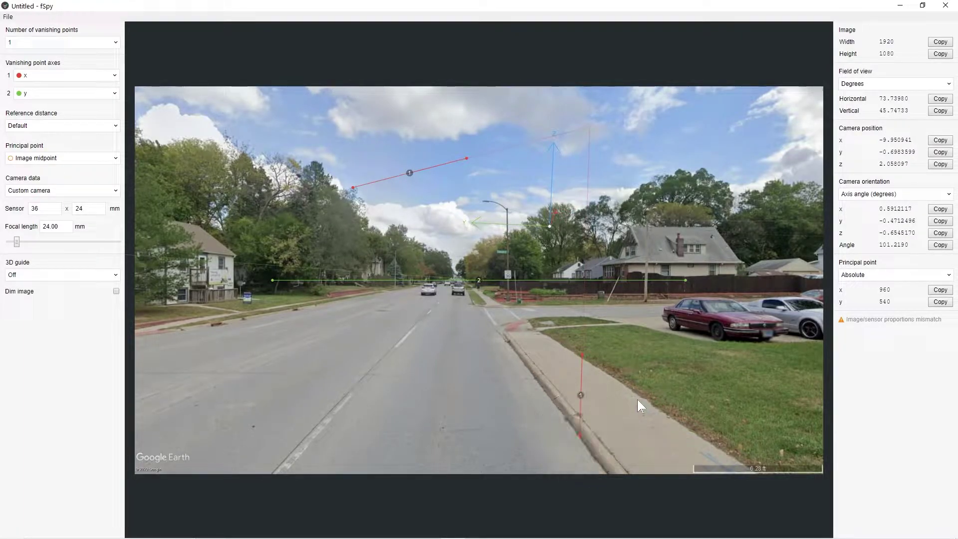
left_click_drag(582, 355, 512, 352)
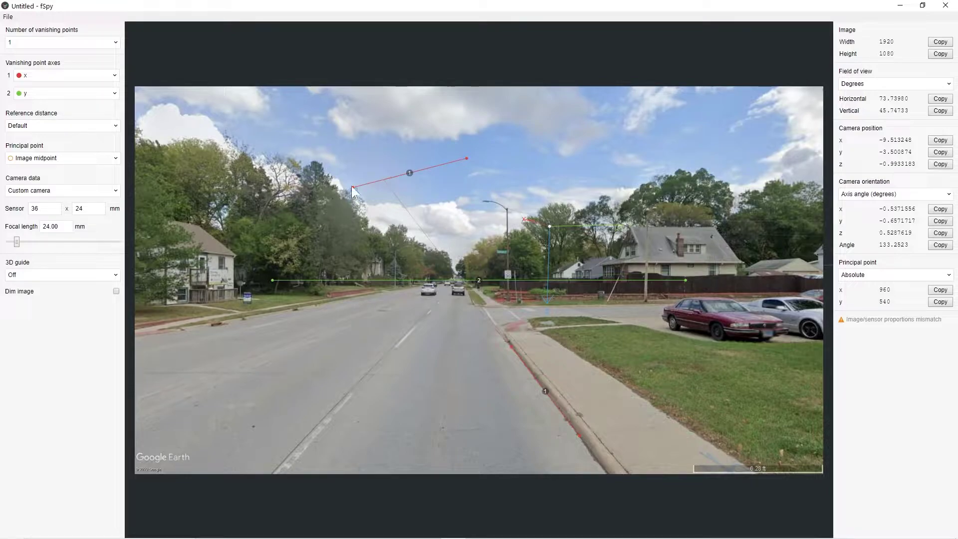
left_click_drag(352, 190, 261, 295)
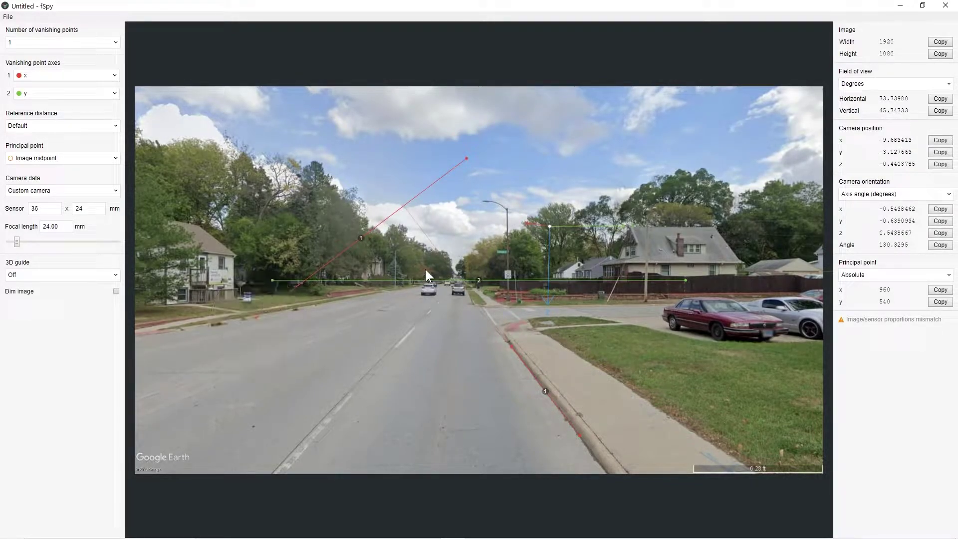
left_click_drag(466, 158, 341, 297)
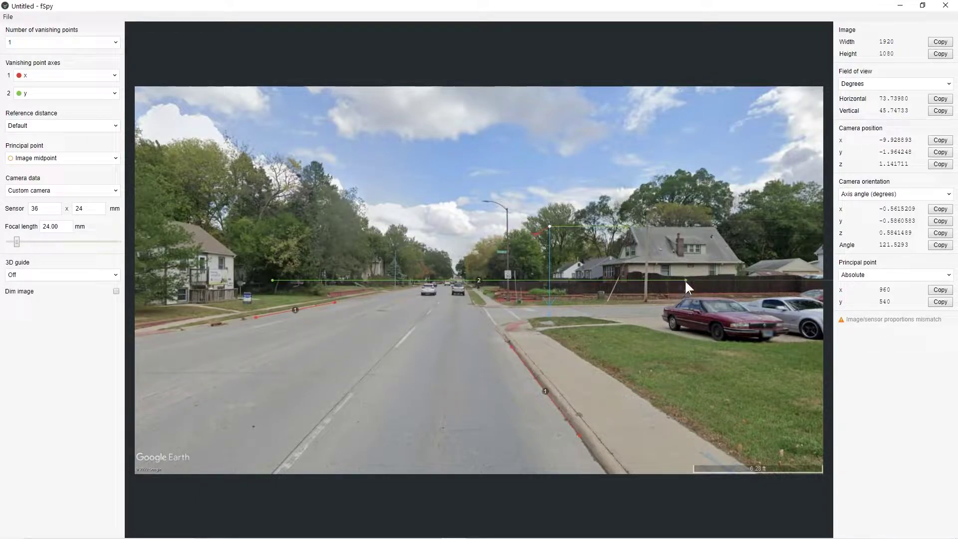
Adjust both ends of the green horizon line slightly upward and move the origin onto the road surface
left_click_drag(685, 280, 687, 278)
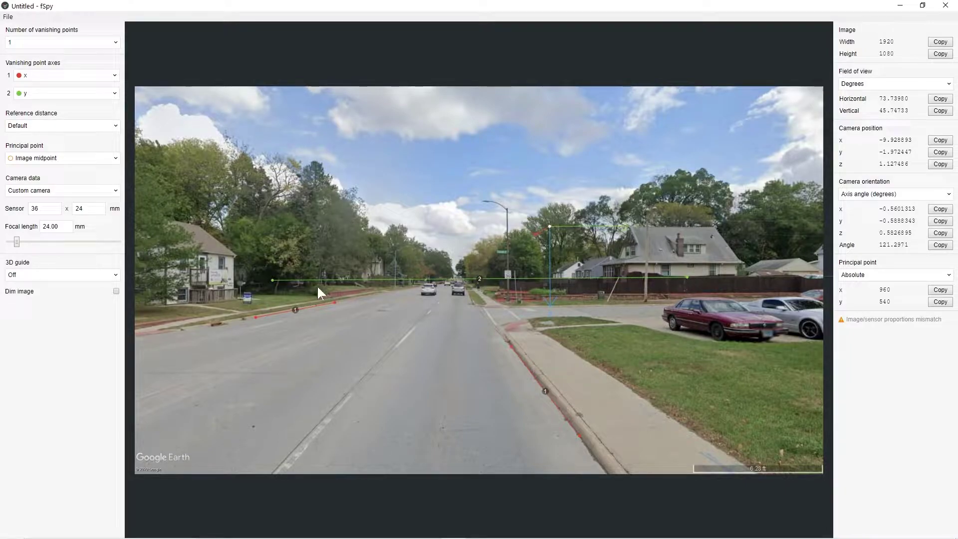
left_click_drag(272, 280, 270, 278)
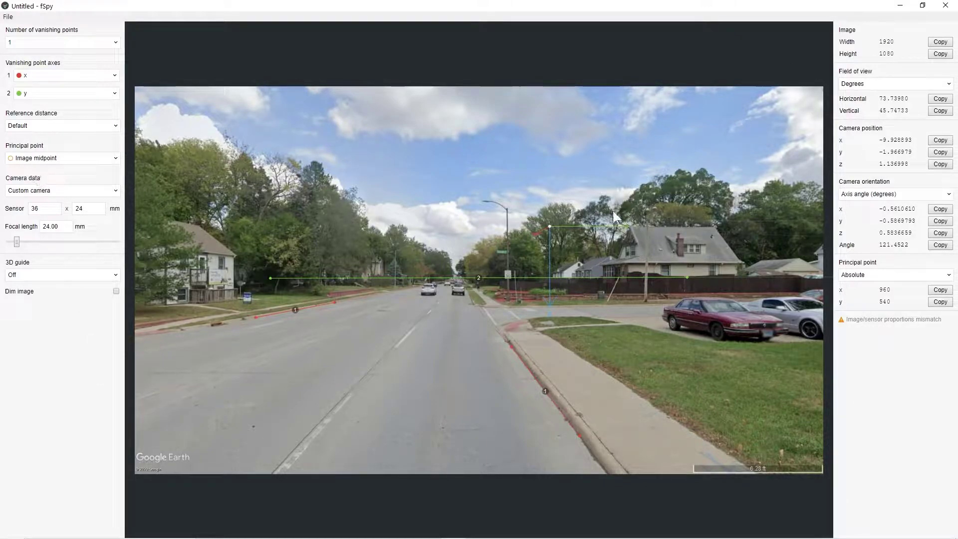
left_click_drag(550, 225, 460, 340)
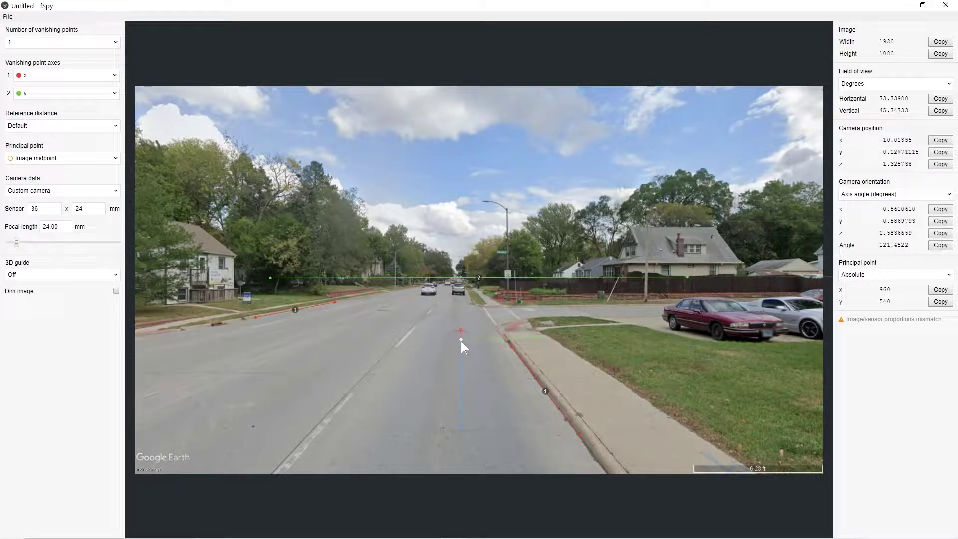
With the image dimmed, set the second vanishing point axis to -y and move the origin onto the road's right curb line
left_click(116, 290)
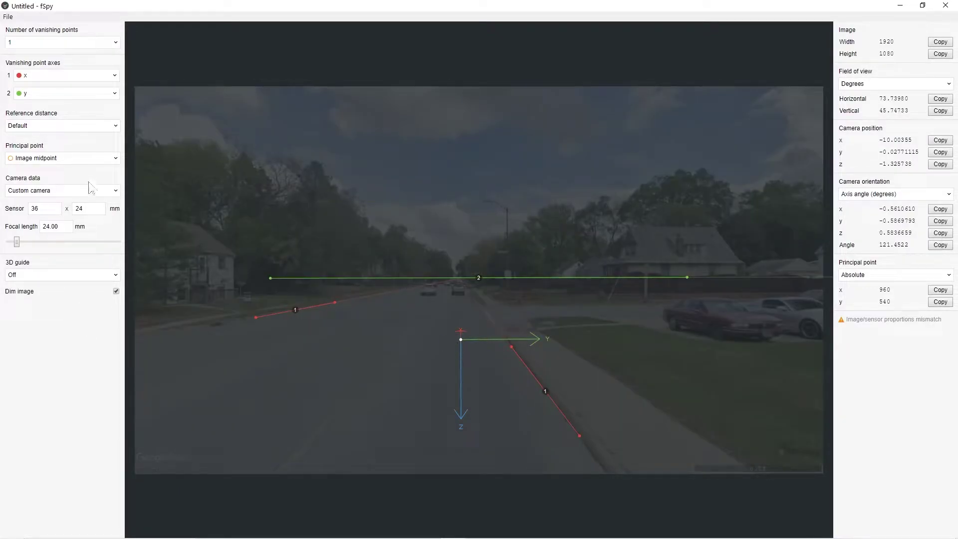
left_click(114, 93)
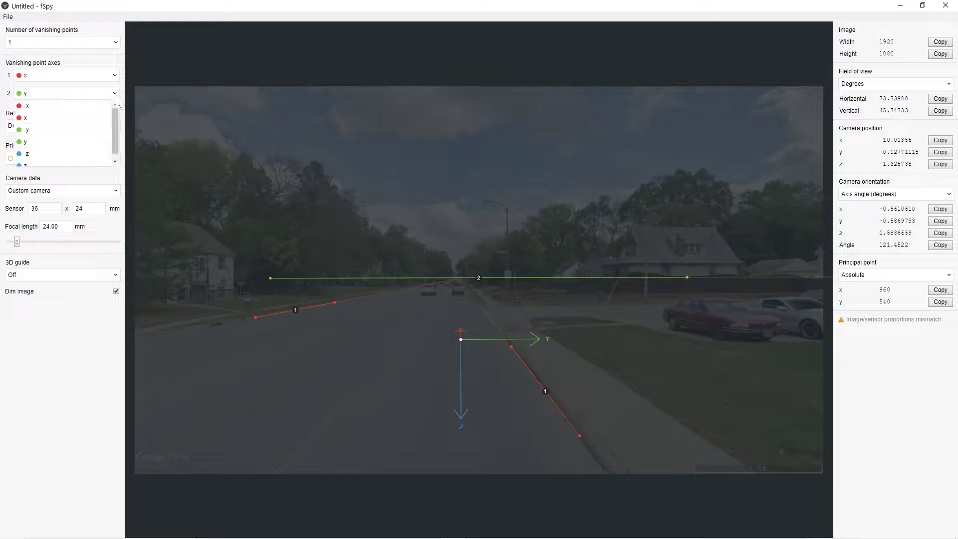
left_click(30, 130)
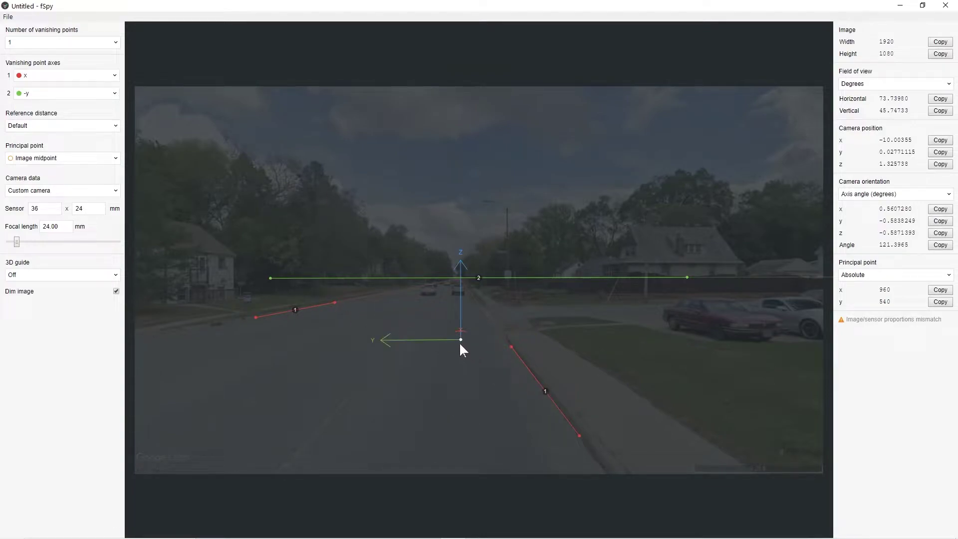
left_click_drag(459, 344, 545, 394)
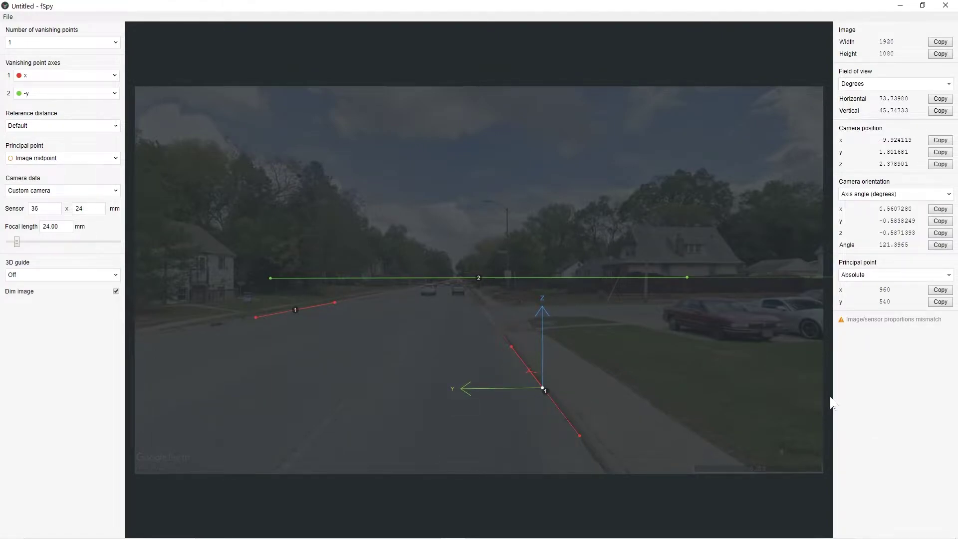
Save the fSpy project as "test 222" in the roadie folder and close fSpy
left_click(8, 16)
left_click(25, 95)
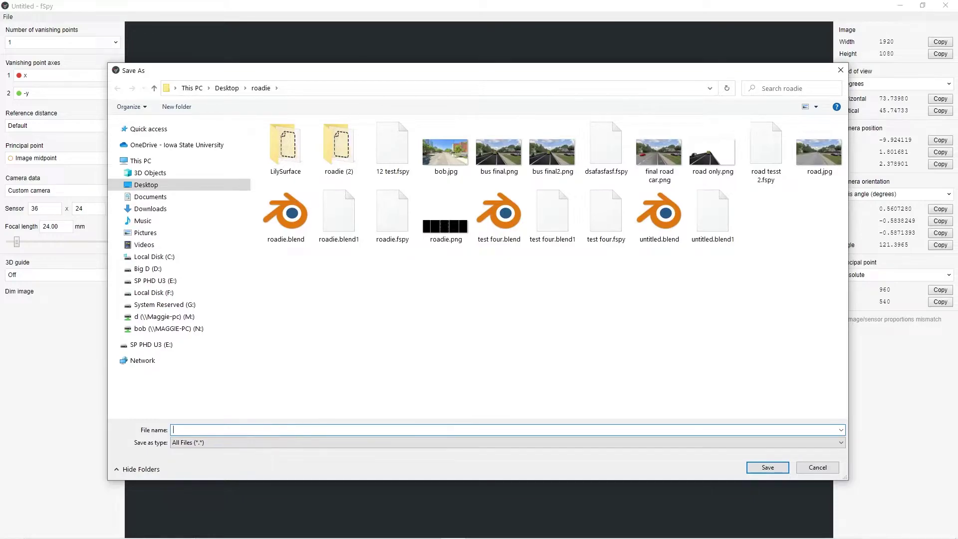
type("test")
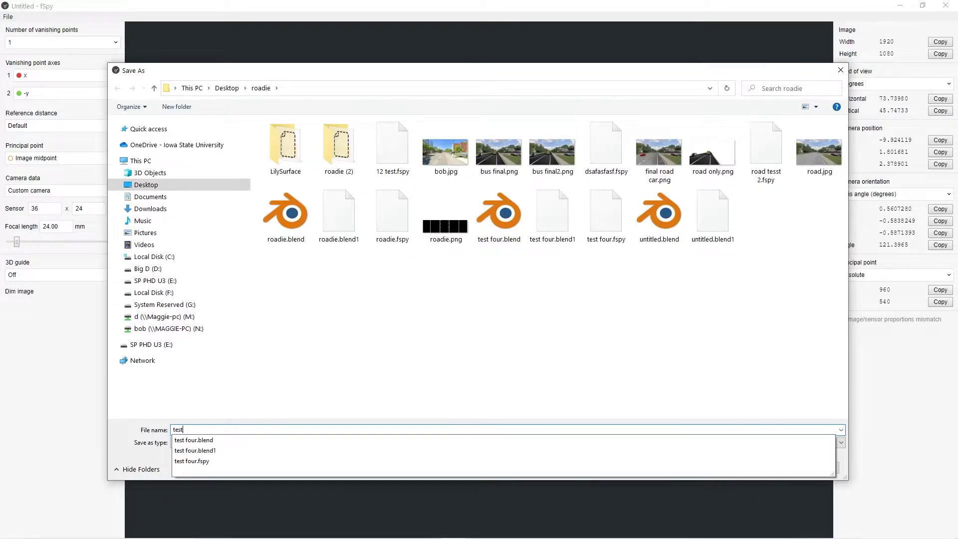
type(" 222")
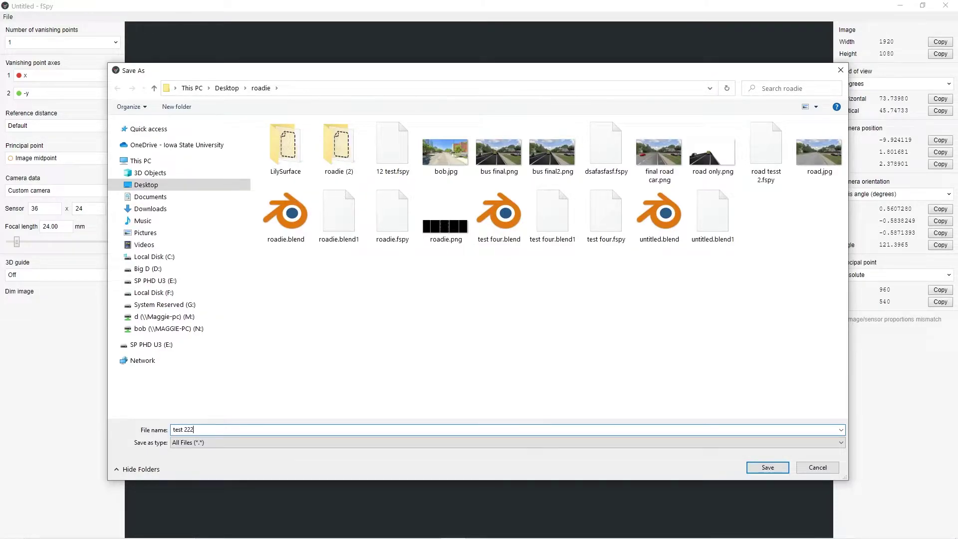
left_click(766, 468)
left_click(946, 6)
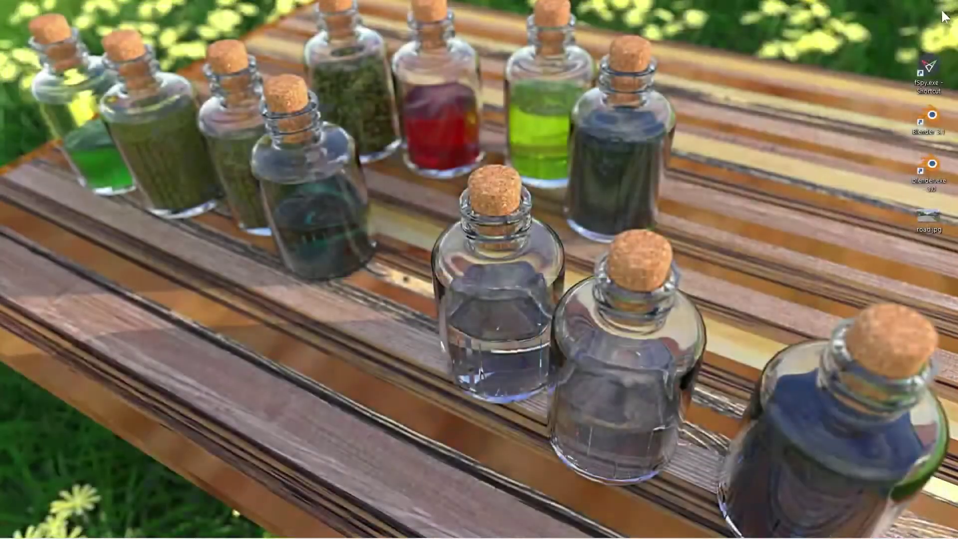
Launch Blender and delete all the default scene objects
double_click(933, 175)
left_click_drag(717, 397, 98, 64)
key("Delete")
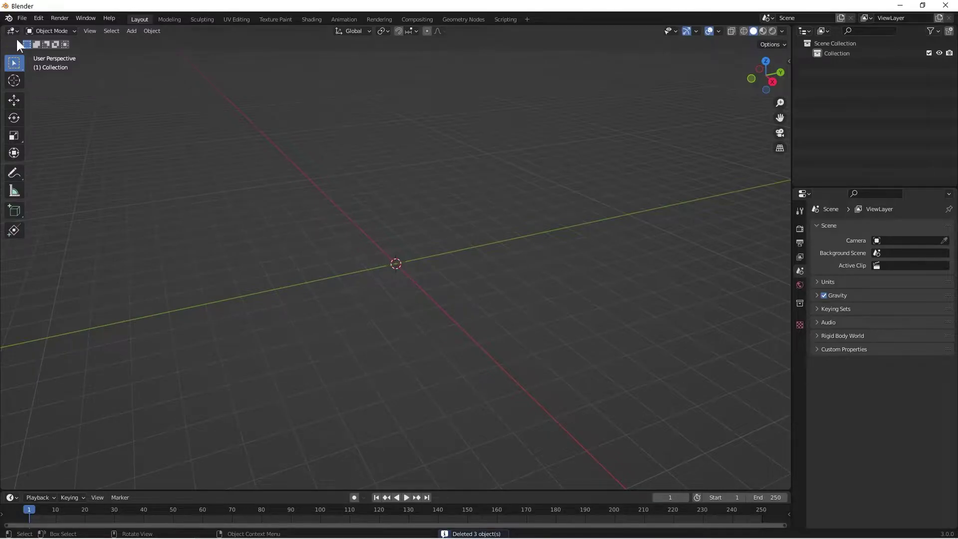
Import the fSpy project file test 222.fspy into the empty scene
left_click(22, 19)
mouse_move(48, 152)
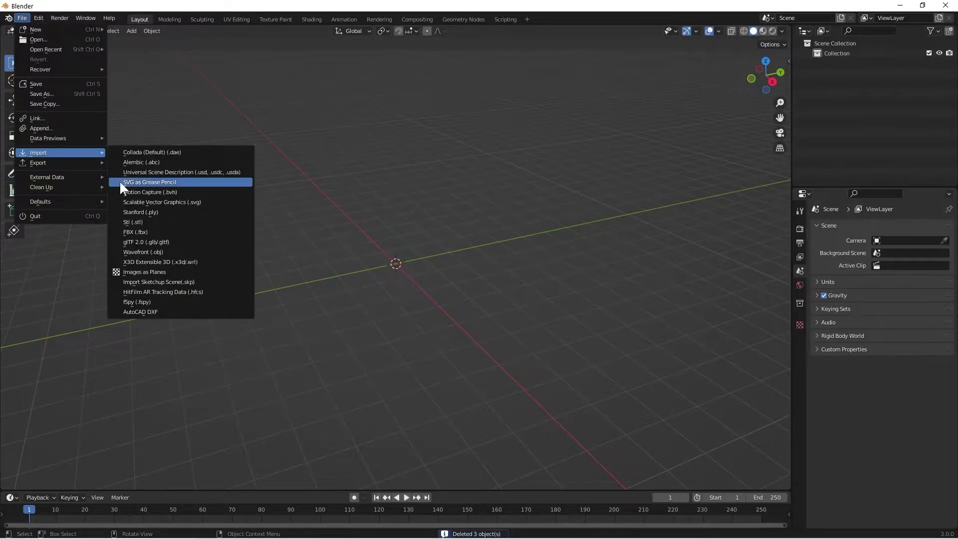
left_click(145, 301)
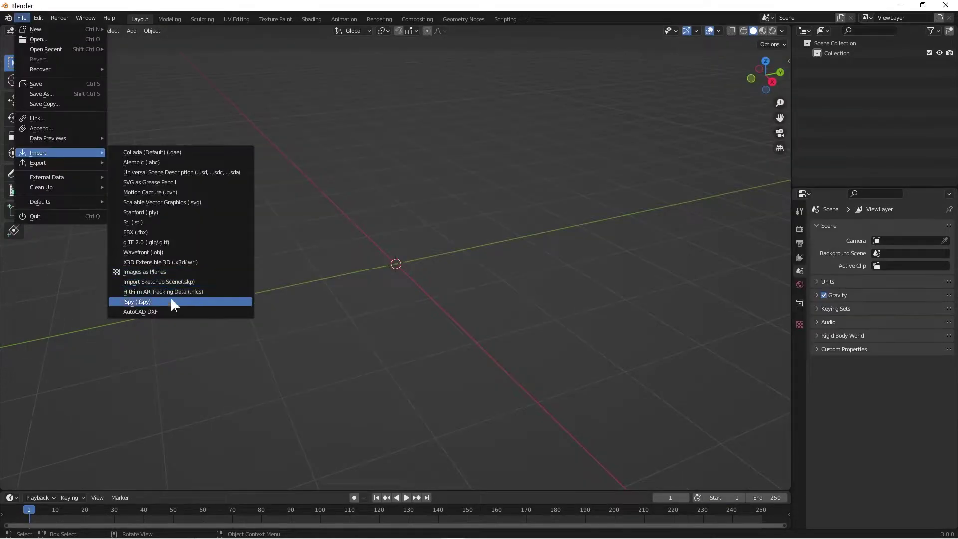
left_click(169, 298)
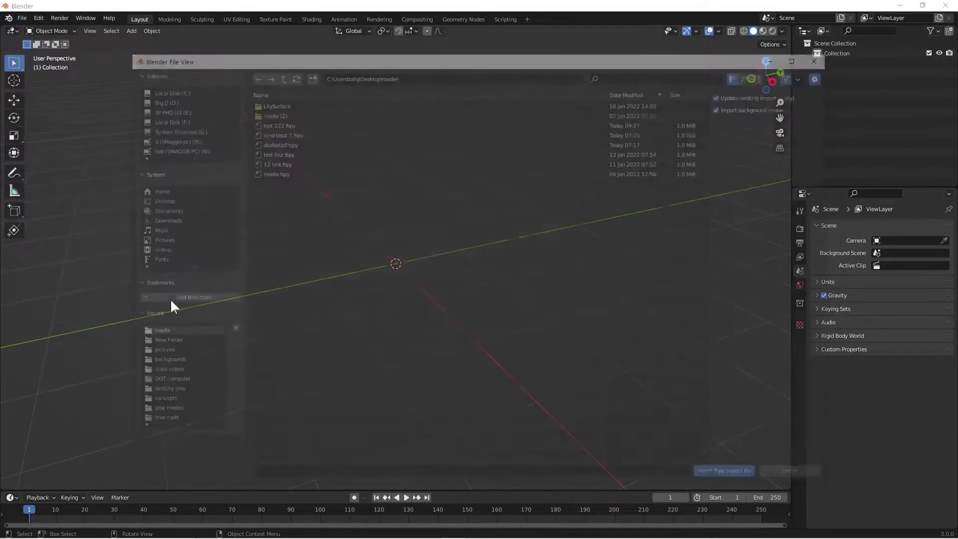
left_click(277, 121)
left_click(731, 476)
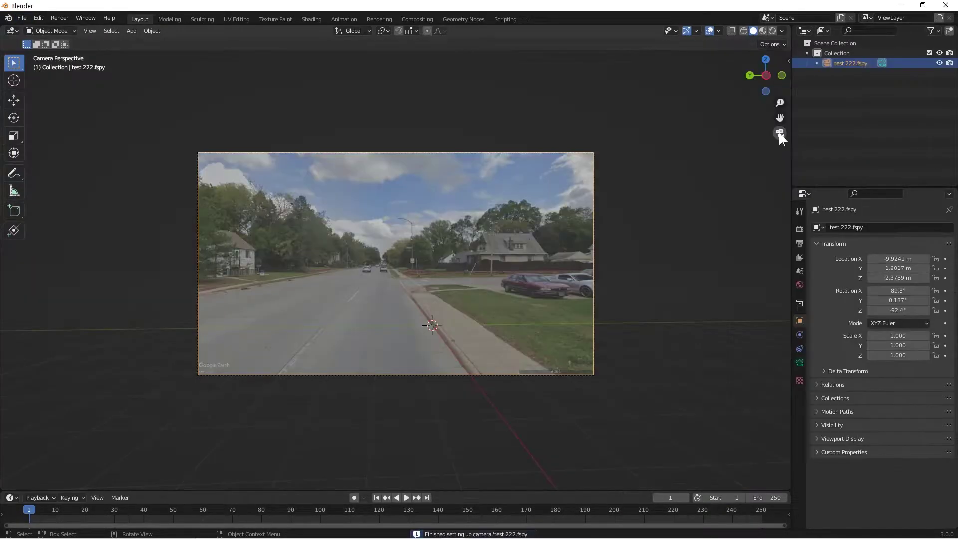
Inspect the imported camera's placement from a perspective view, and return to the camera view
key("KP_0")
middle_click_drag(602, 228, 394, 284)
scroll(394, 284, "up", 4)
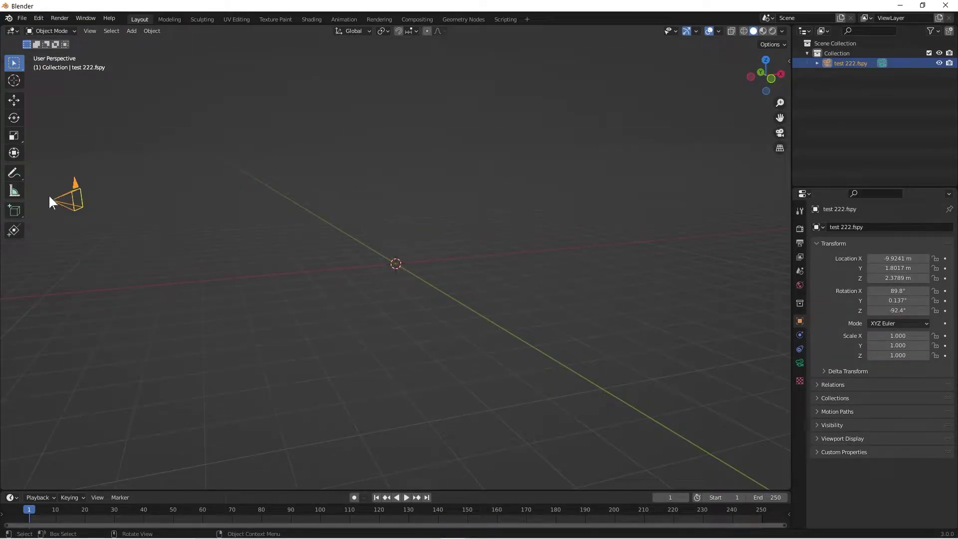
left_click(779, 134)
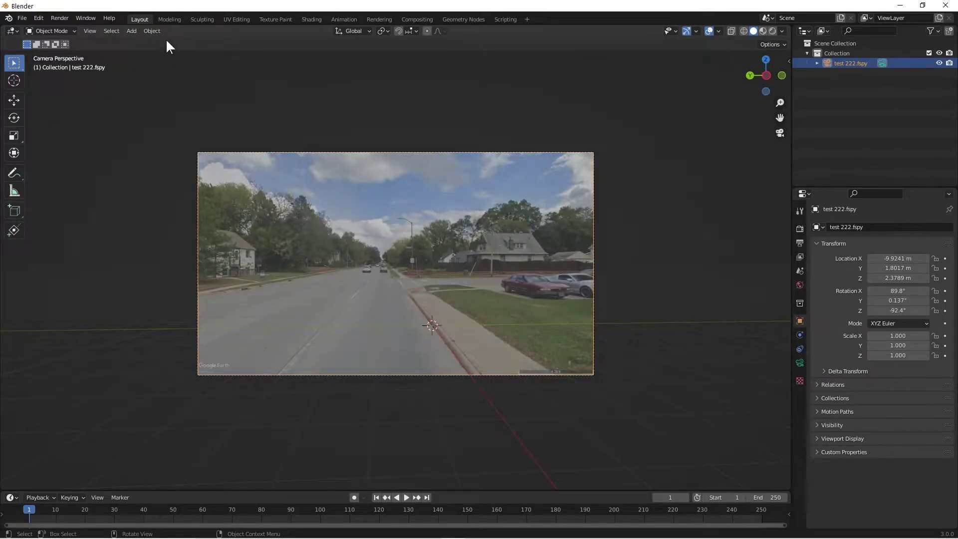
Add a mesh plane at the origin and enable the Move object gizmo
left_click(131, 30)
mouse_move(139, 42)
left_click(230, 43)
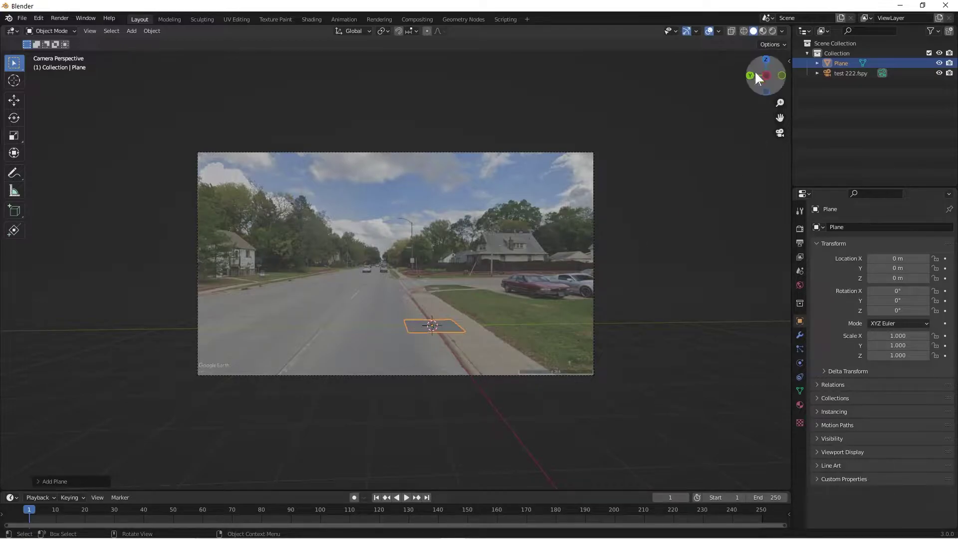
left_click(696, 30)
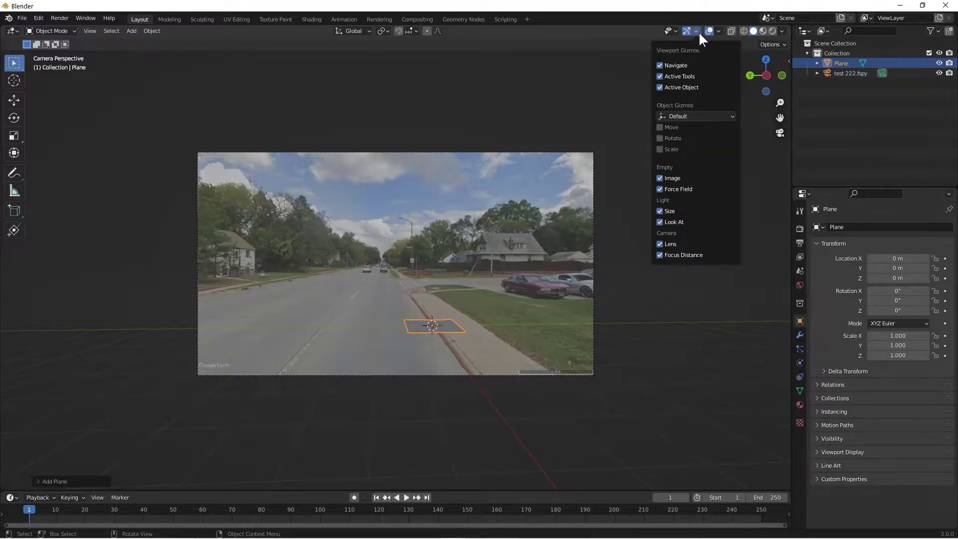
left_click(678, 125)
Move and scale the plane to span the road between the curbs, at scale about 6.88 and location about X 6.72 m, Y 6.85 m
left_click_drag(394, 329, 265, 312)
key("s")
left_click(364, 368)
key("s")
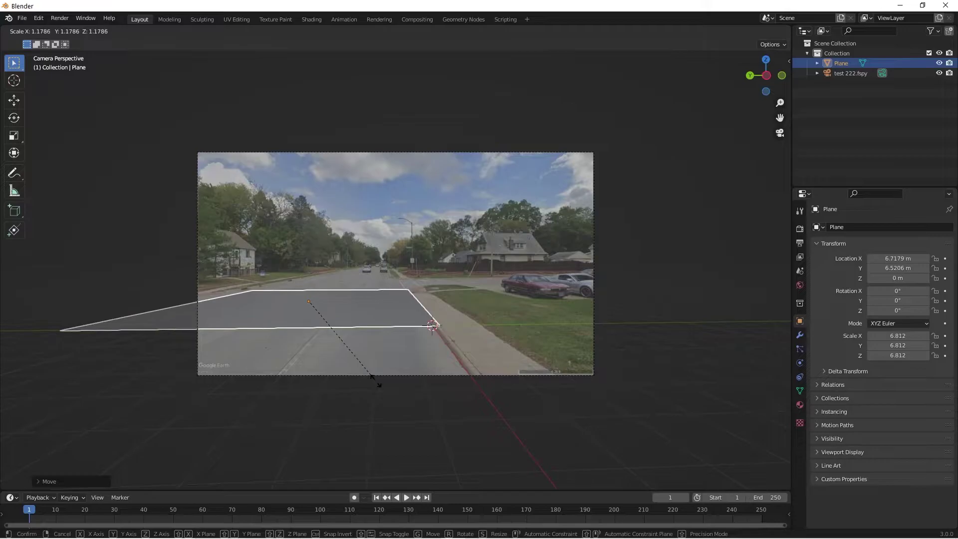
left_click(373, 388)
mouse_move(266, 302)
left_mouse_down()
mouse_move(256, 301)
mouse_move(265, 301)
left_mouse_up()
key("s")
left_click(258, 310)
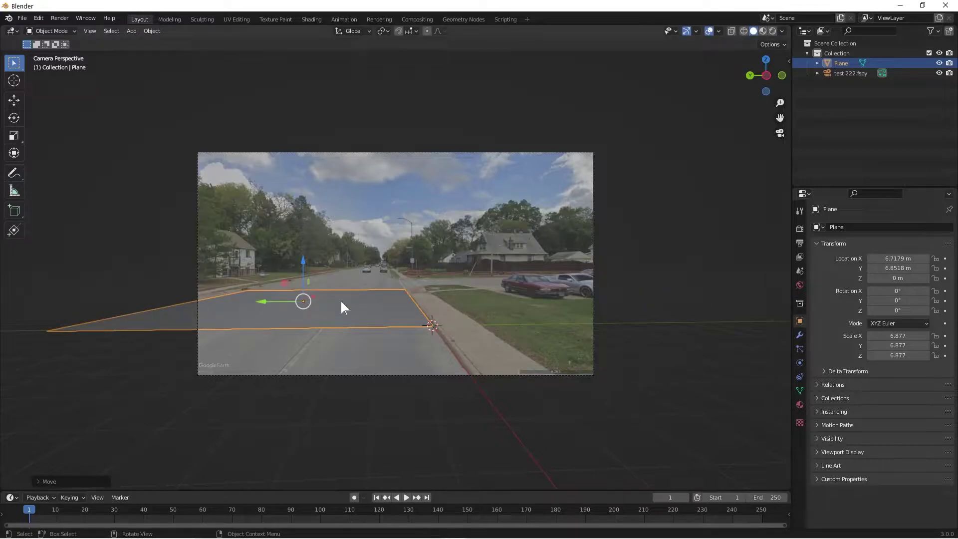
Move the road plane along X toward the camera, to about X -2.55 m, so it covers the foreground
key("g")
key("x")
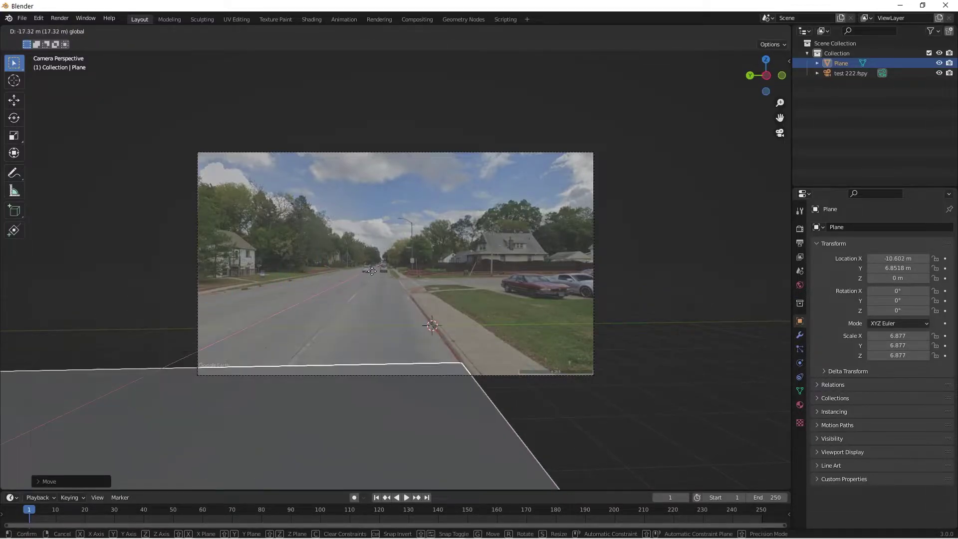
left_click(369, 275)
Create a material named road on the plane and darken its base color to a value of about 0.037
left_click(800, 404)
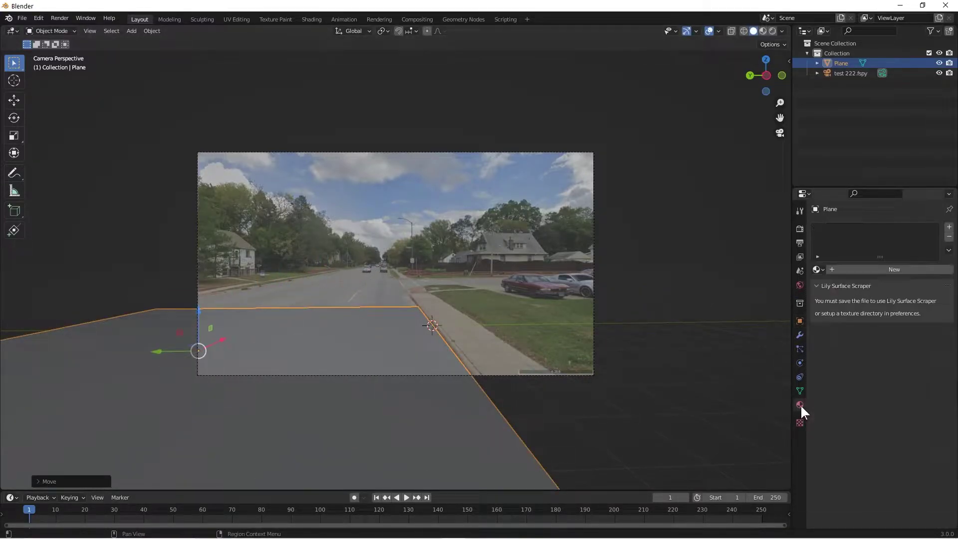
left_click(894, 271)
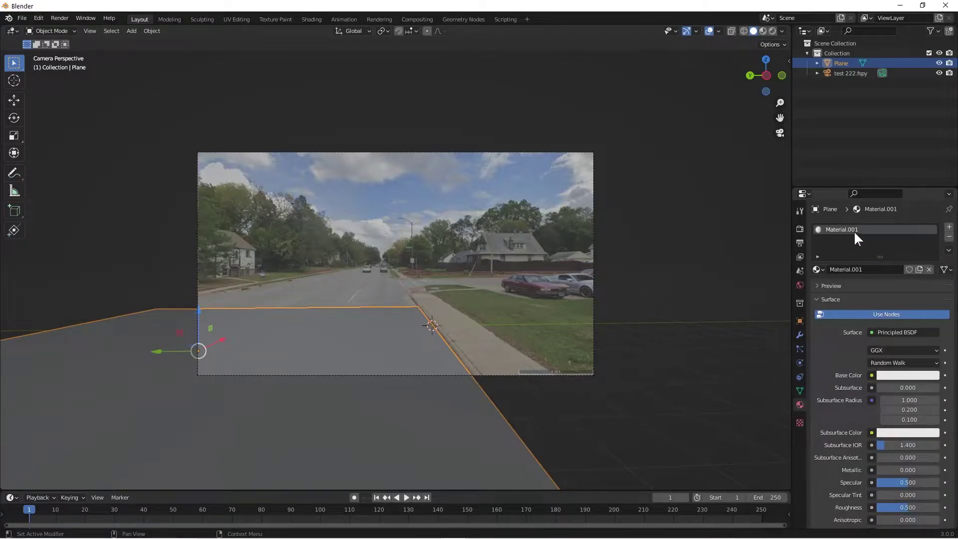
type("road")
key("Return")
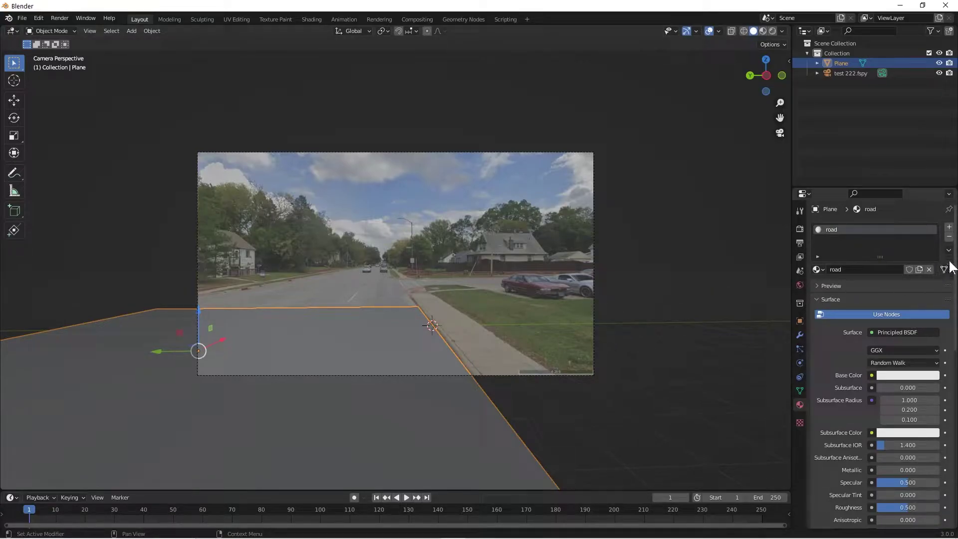
left_click(913, 377)
left_click_drag(935, 238, 932, 285)
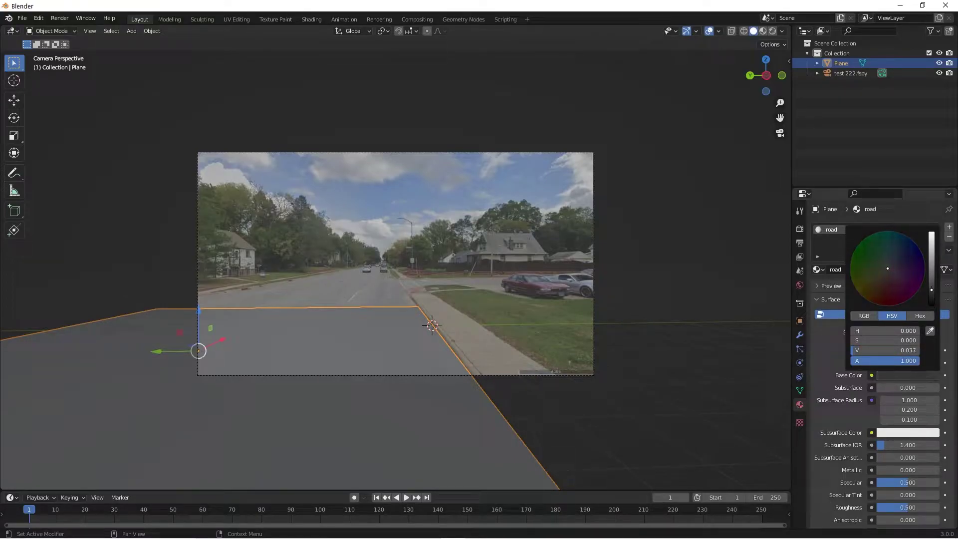
left_click(686, 244)
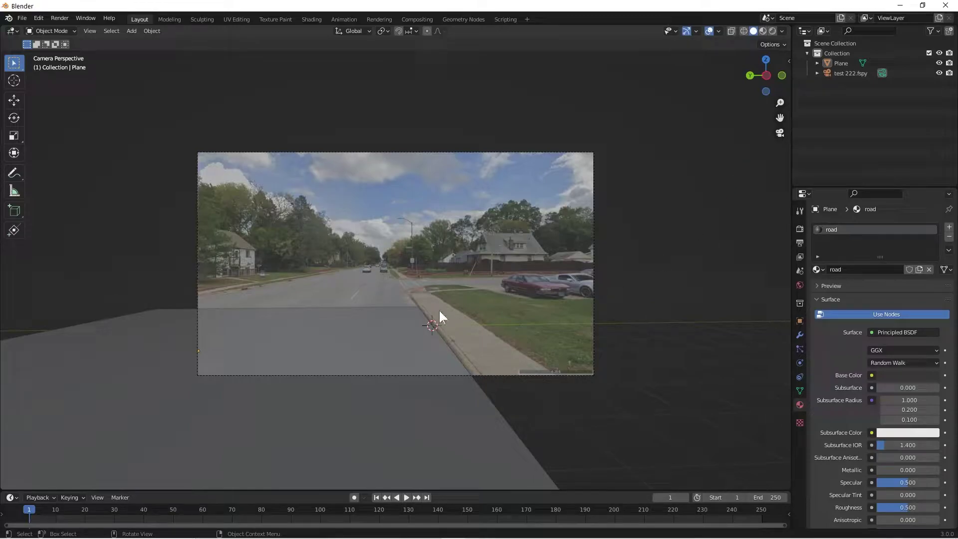
Add an Array modifier to the road plane with a count of 87 so the road extends toward the horizon
left_click(372, 341)
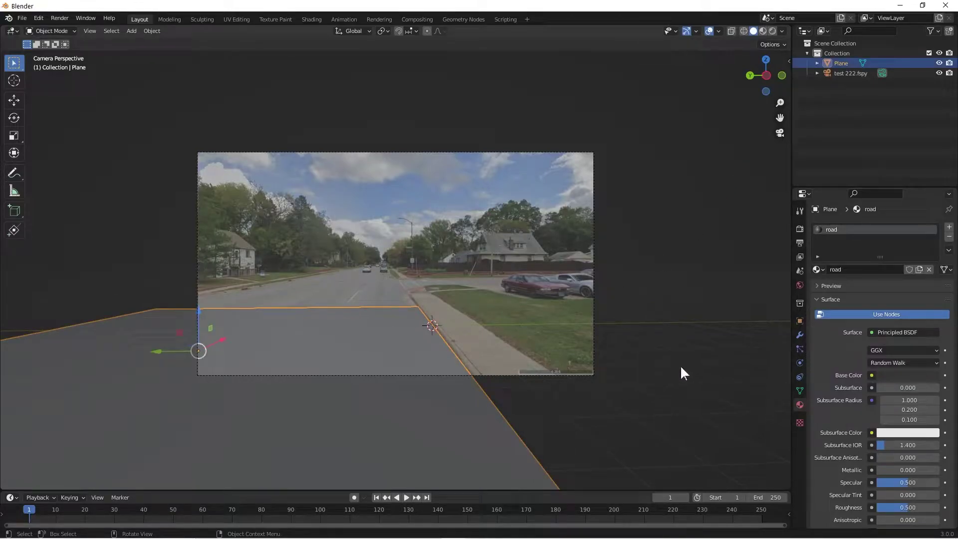
left_click(800, 333)
left_click(868, 227)
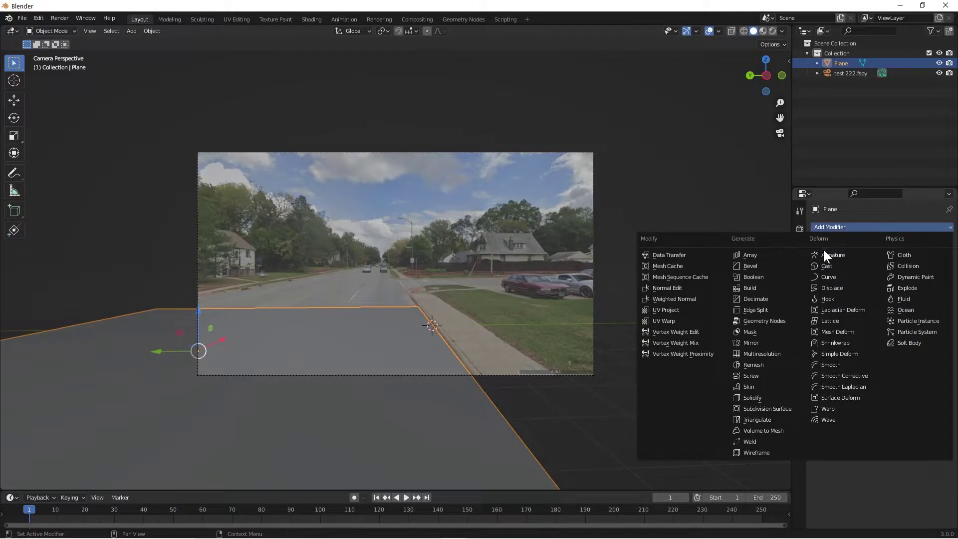
left_click(776, 255)
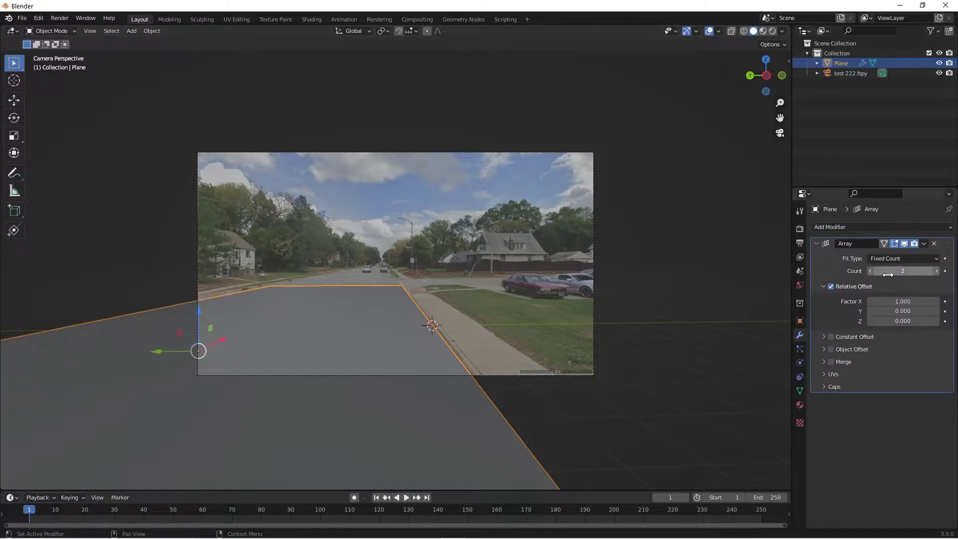
left_click_drag(887, 274, 919, 274)
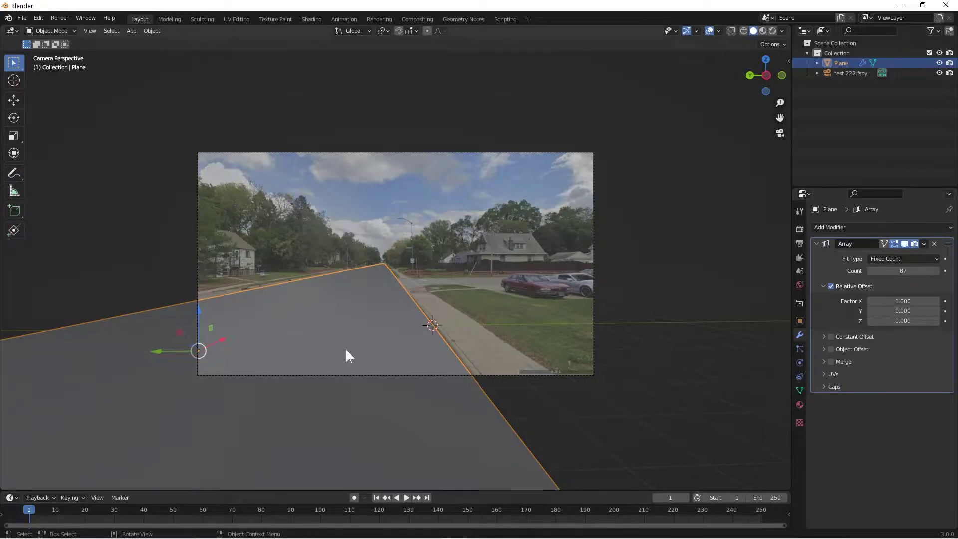
left_click(643, 214)
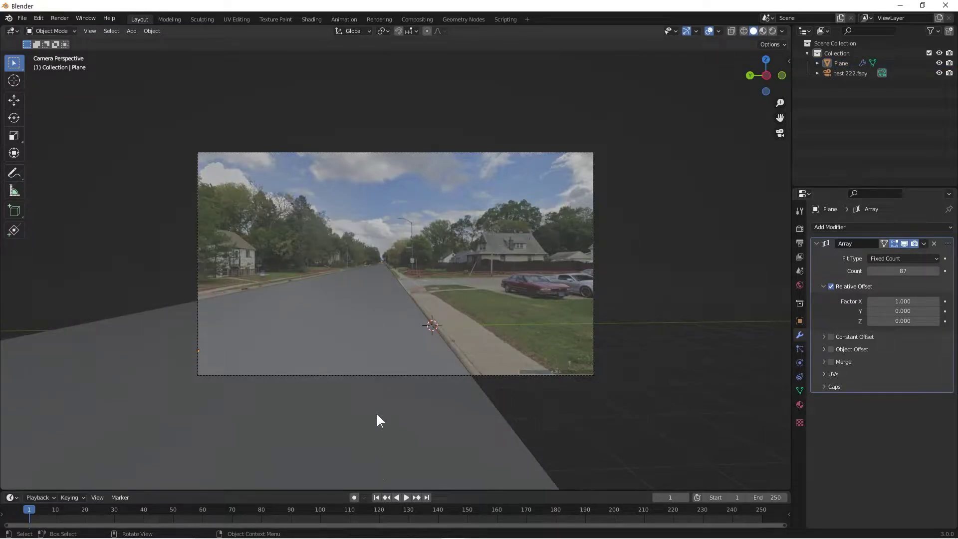
Switch to the top orthographic view and look up the Camera to View lock in the view settings
left_click(766, 59)
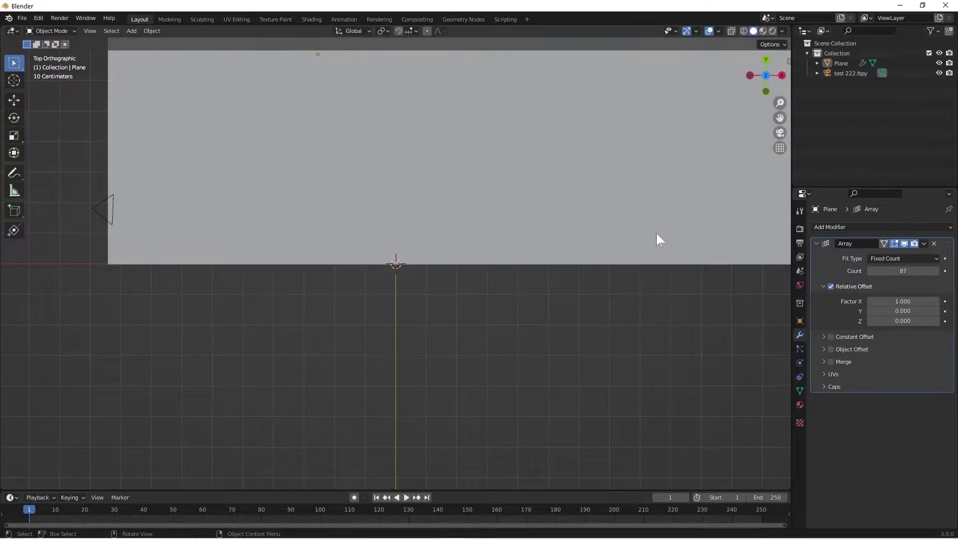
key("n")
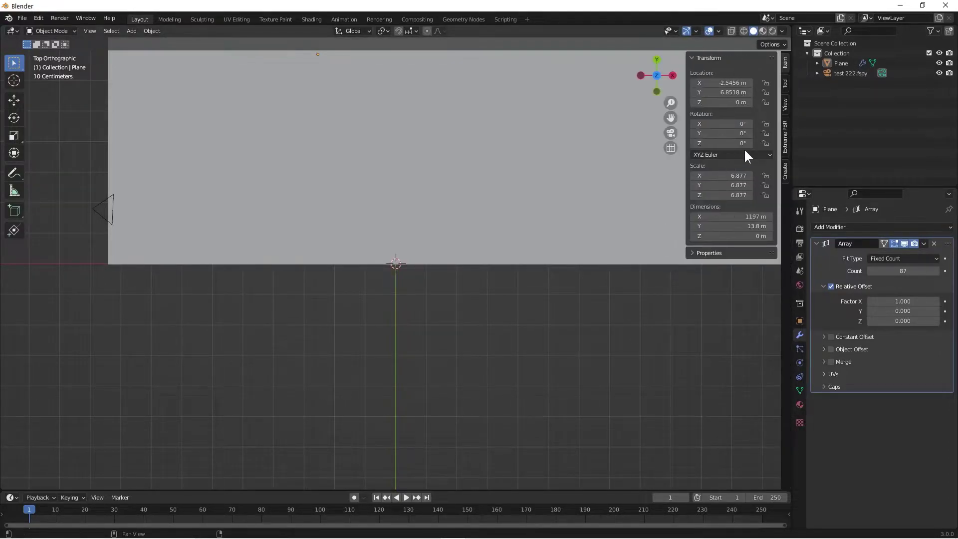
left_click(785, 108)
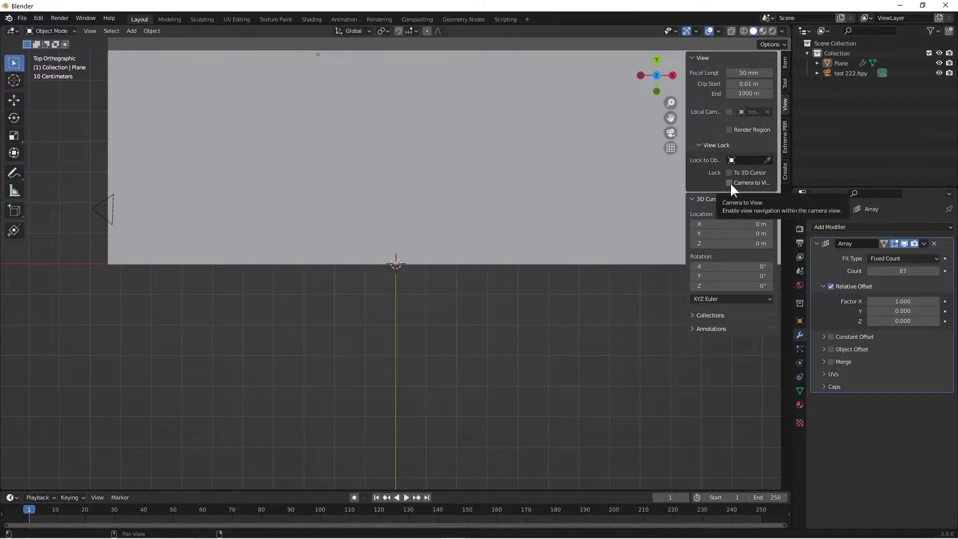
key("n")
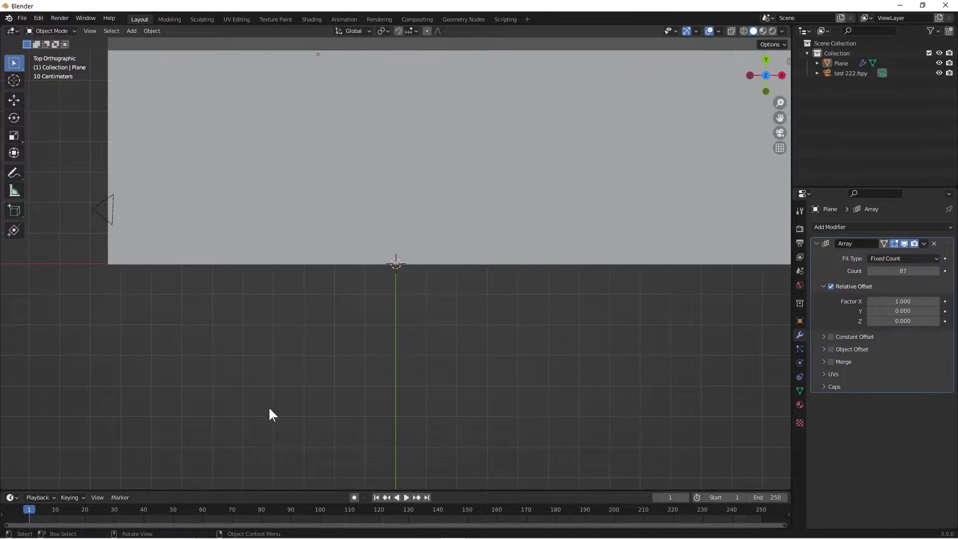
Set the road plane's array count to 1
scroll(270, 414, "down", 6)
middle_click_drag(522, 325, 397, 385, "shift")
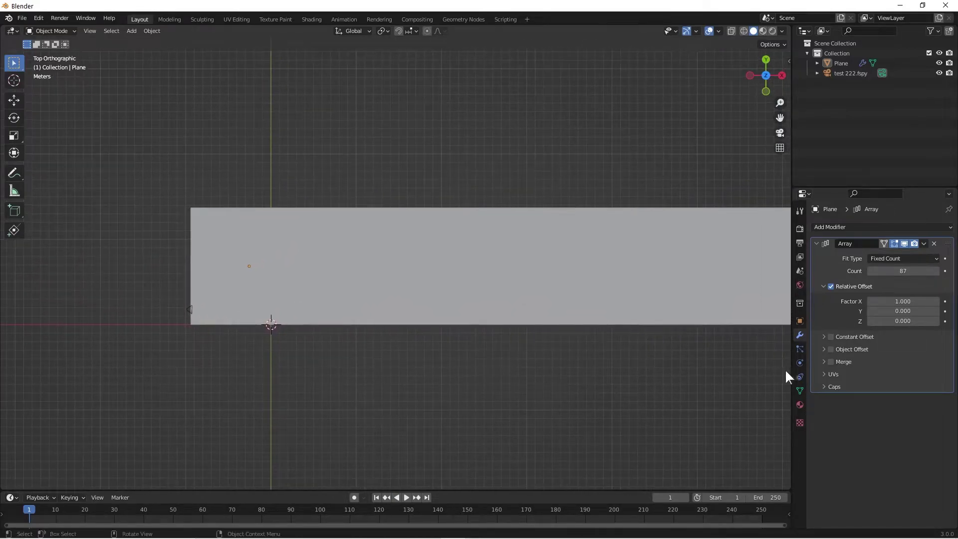
left_click(904, 271)
type("1")
key("Return")
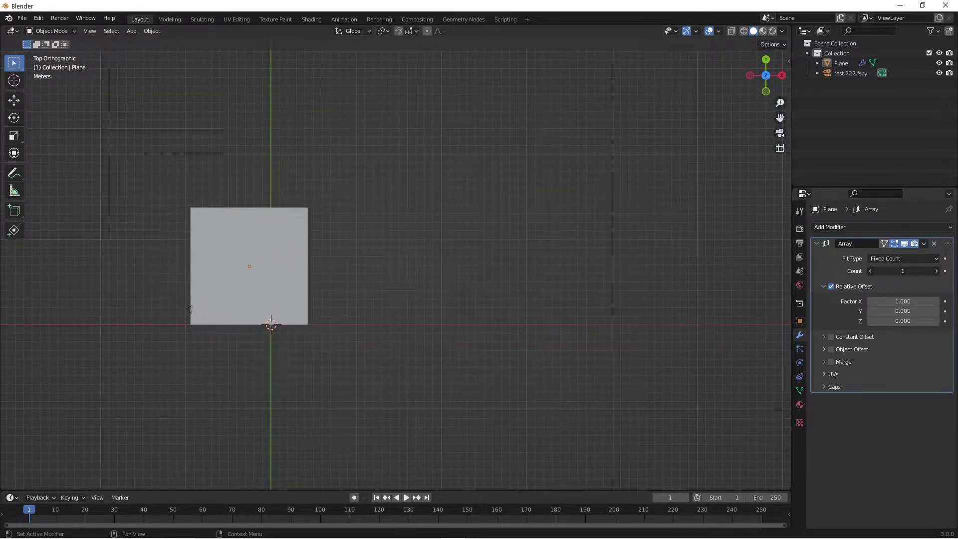
Add a second mesh plane at the 3D cursor for the road marking
scroll(163, 256, "up", 3)
middle_click_drag(184, 278, 550, 292, "shift")
scroll(549, 293, "up", 1)
middle_click_drag(647, 379, 621, 337, "shift")
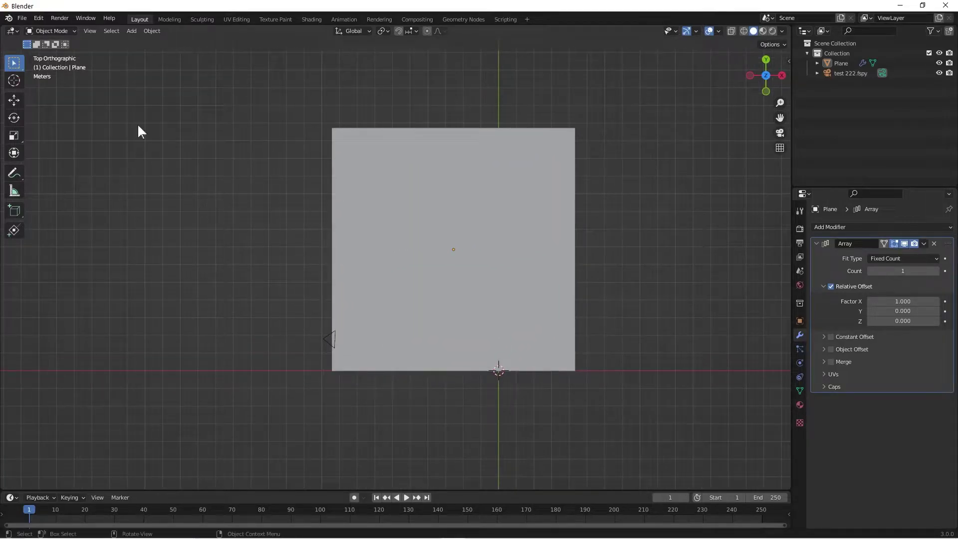
left_click(131, 31)
mouse_move(140, 42)
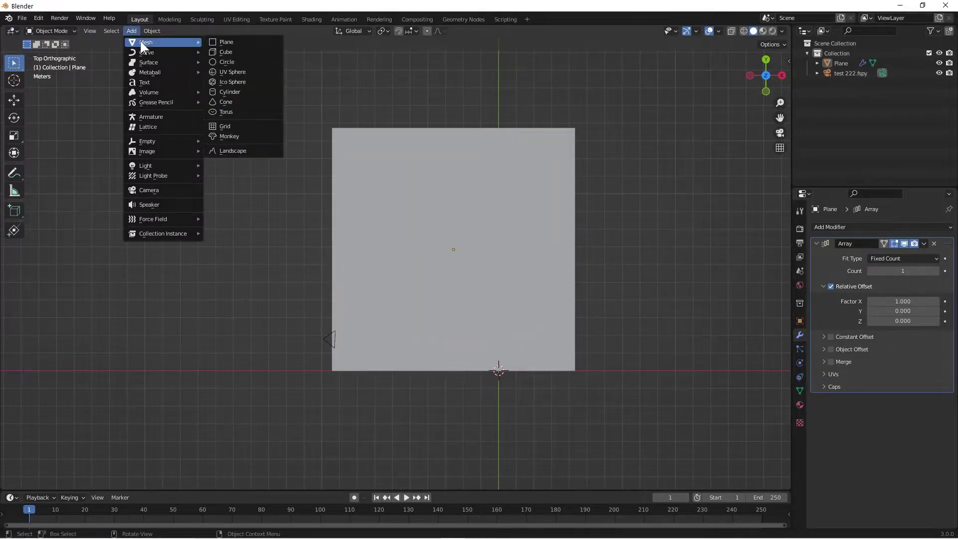
left_click(262, 47)
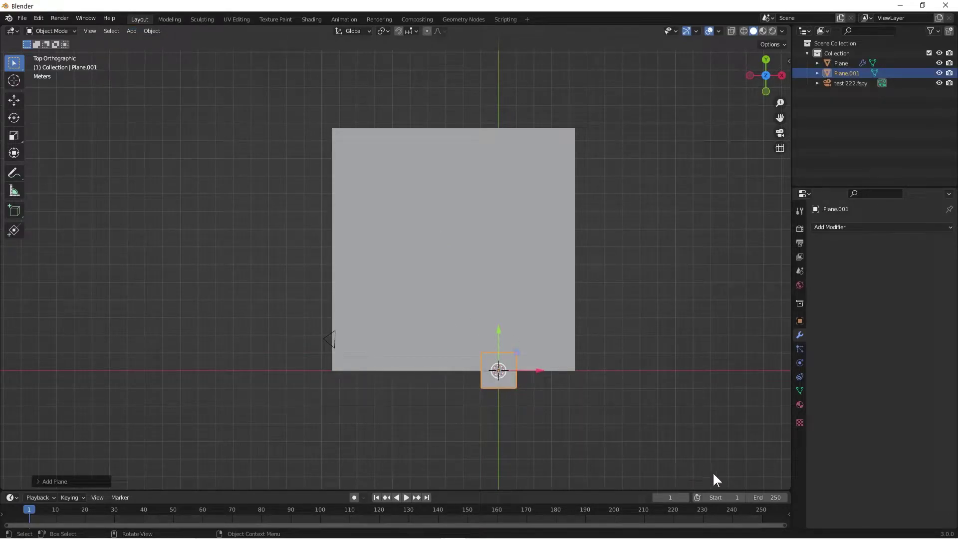
Scale the new plane into a thin strip, about 0.146 along Y and 0.714 along X
key("s")
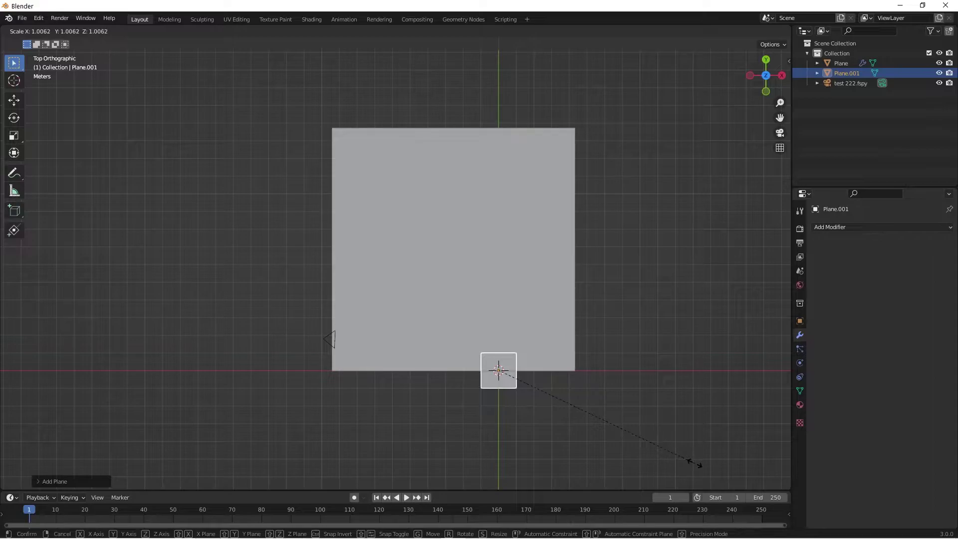
key("y")
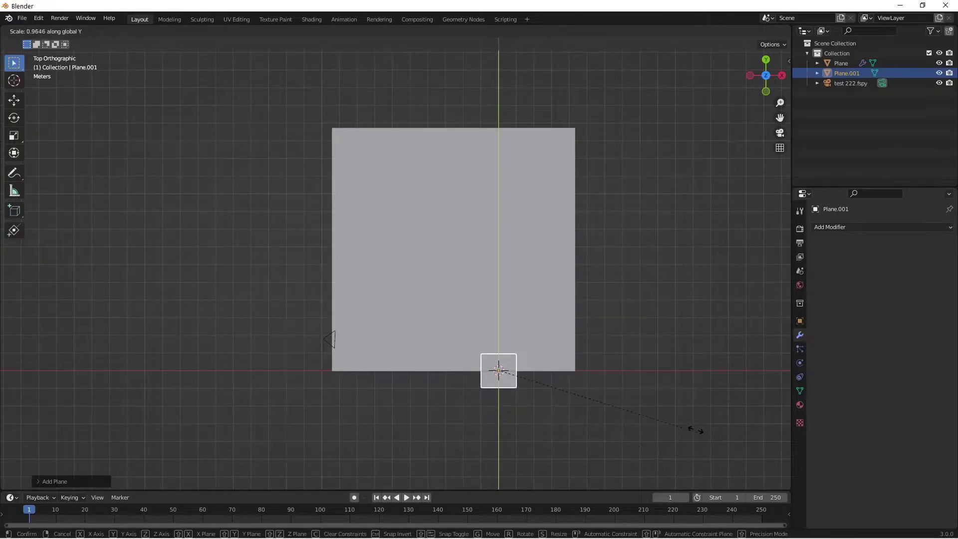
left_click(513, 342)
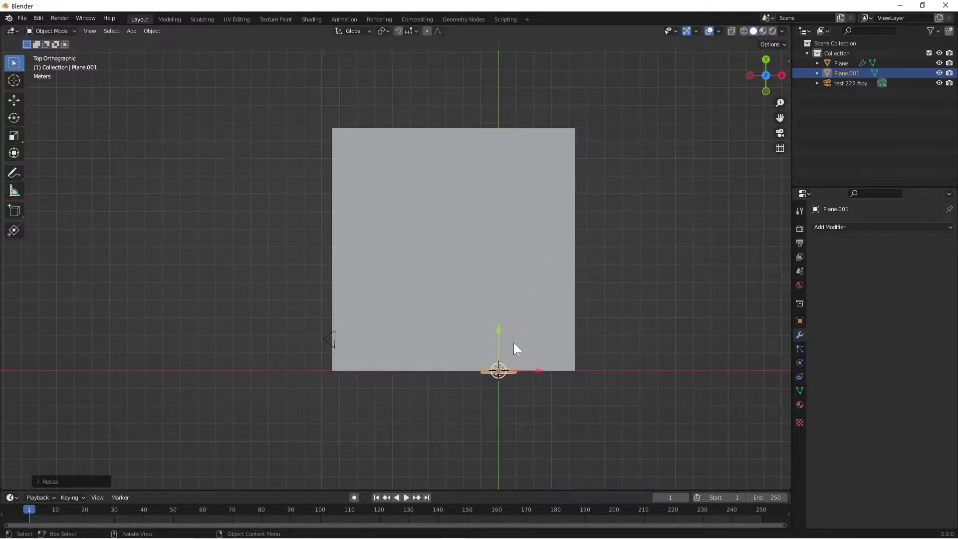
key("s")
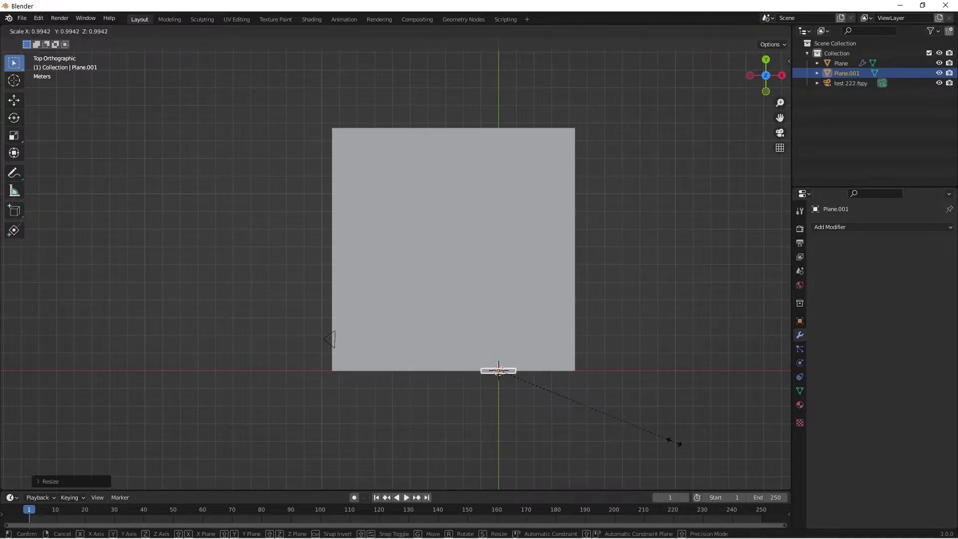
key("x")
left_click(614, 440)
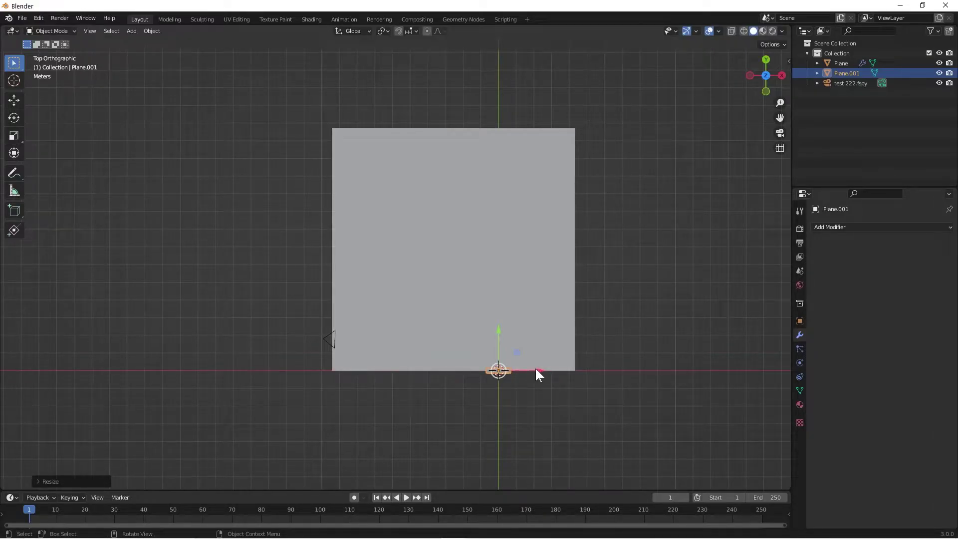
Move the strip to the road edge nearest the camera, at about X -8.78 m, Y 2.91 m
key("g")
key("x")
left_click(348, 352)
key("g")
key("y")
left_click(364, 340)
Create a material named line on the strip and brighten its base color to white
left_click(799, 404)
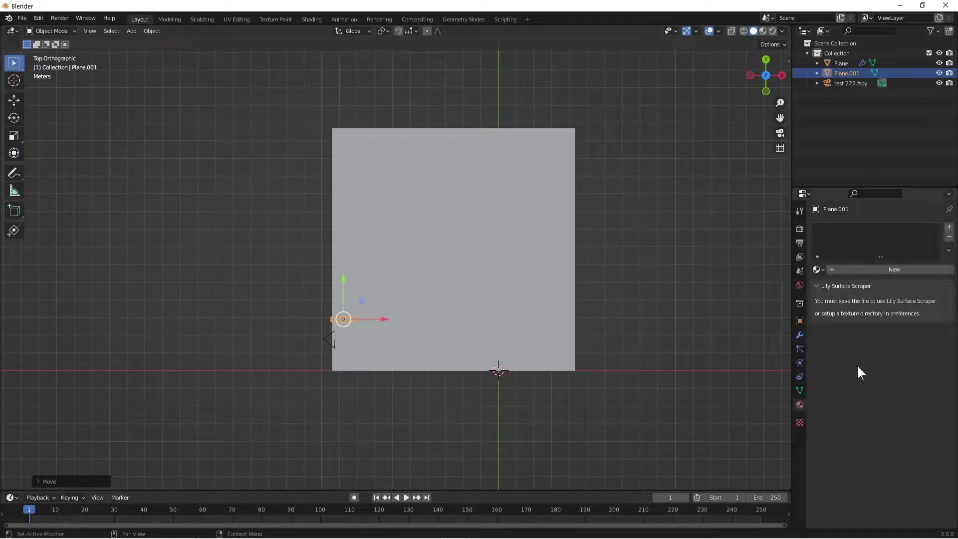
left_click(897, 268)
double_click(871, 229)
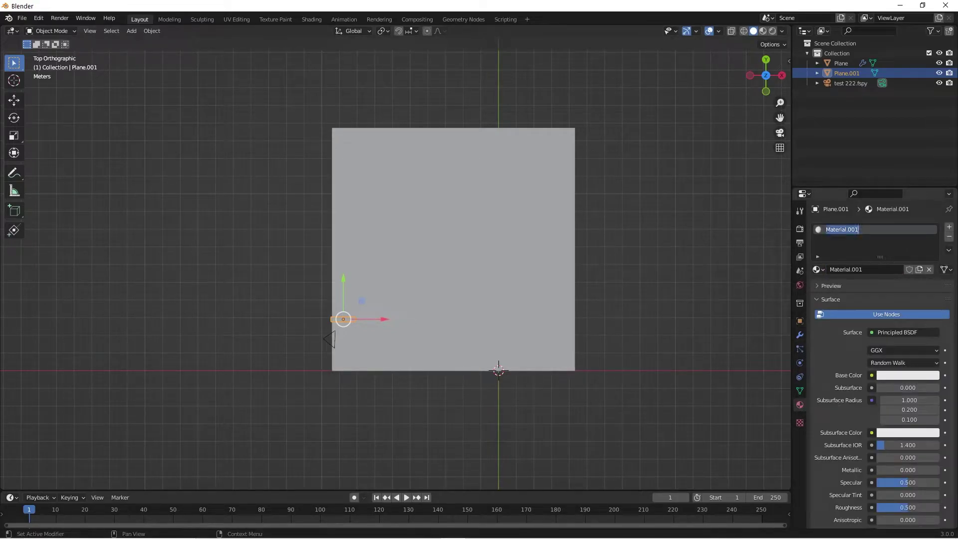
type("line")
key("Return")
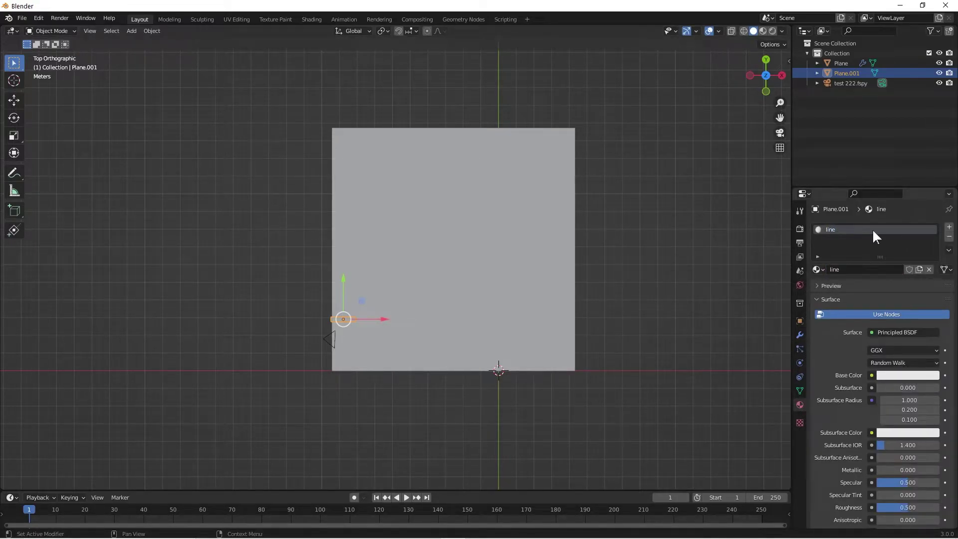
left_click(903, 375)
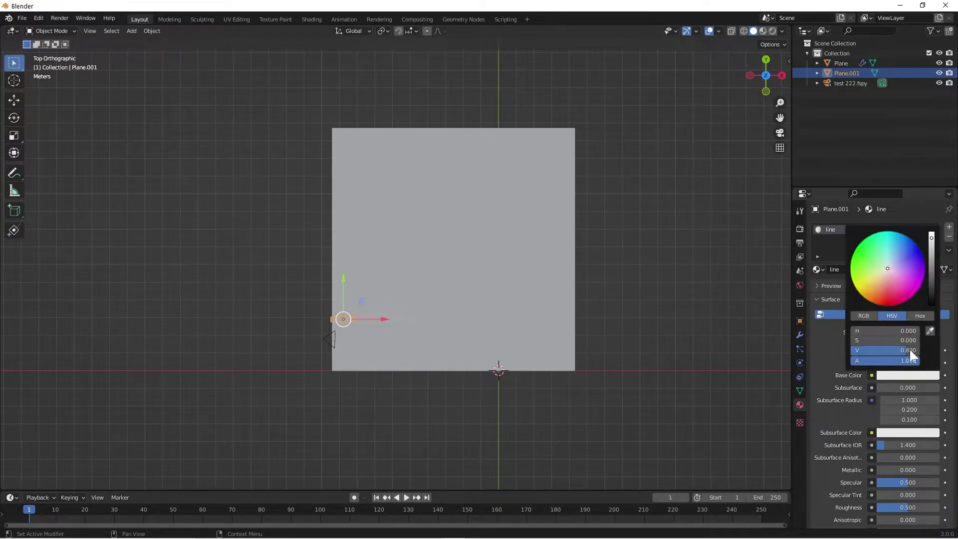
left_click(933, 240)
left_click(745, 274)
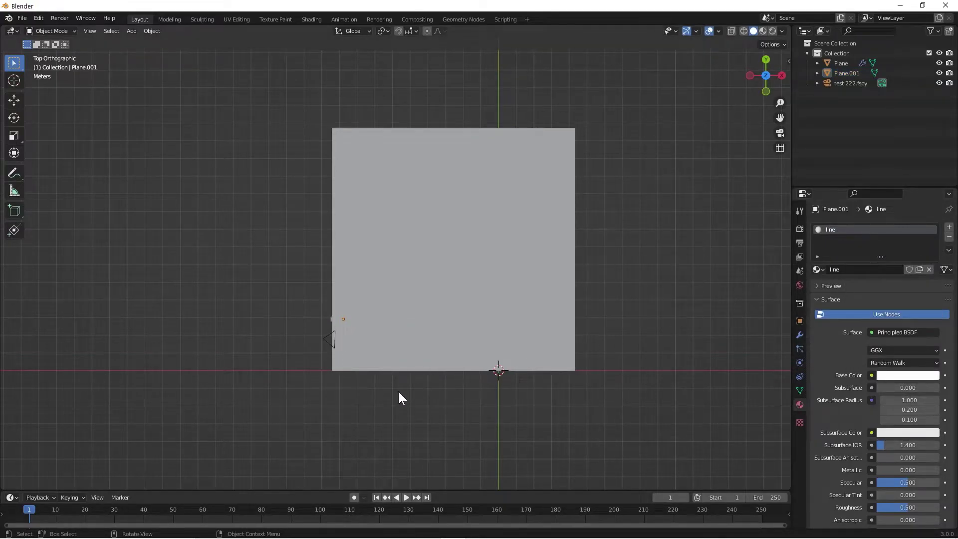
Raise the line strip to Z 0.01 m above the road plane and show the viewport in material preview shading
left_click(415, 311)
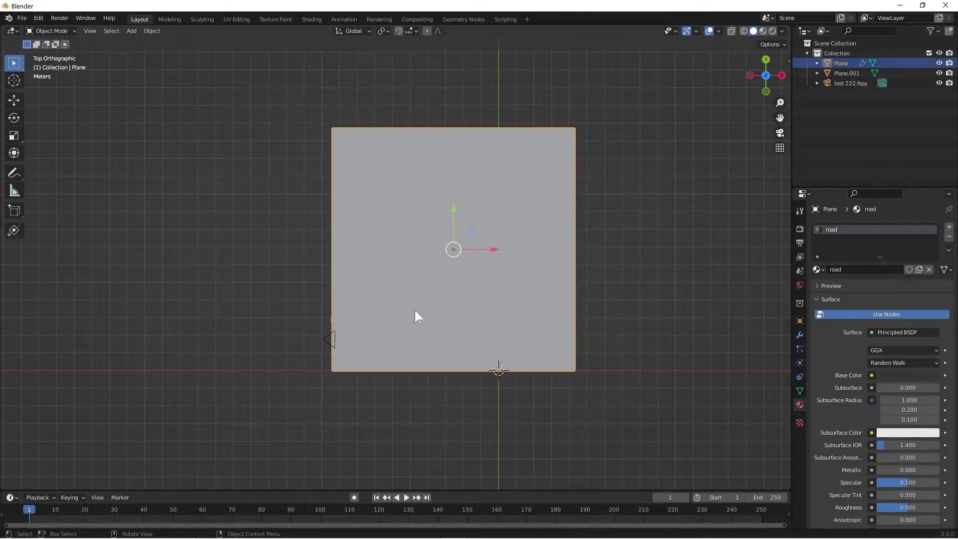
key("n")
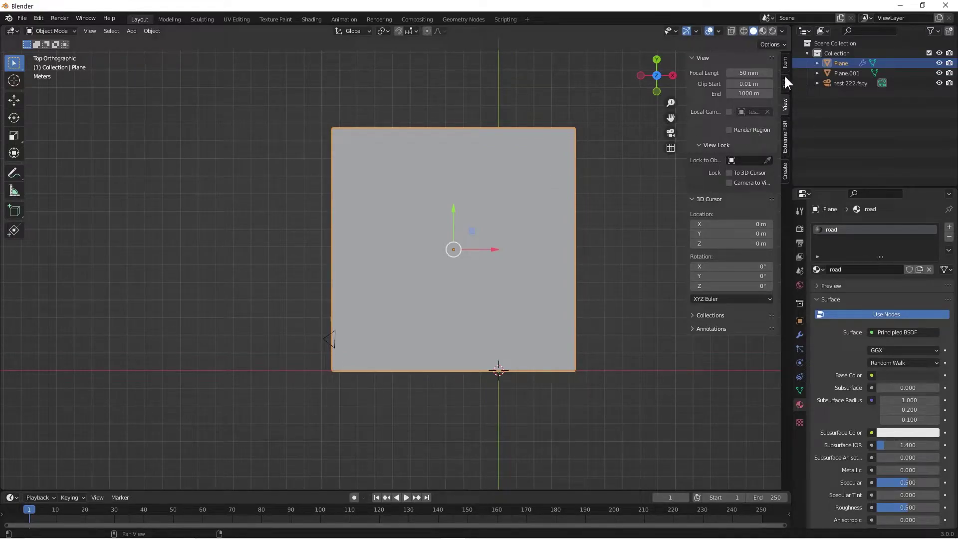
left_click(785, 60)
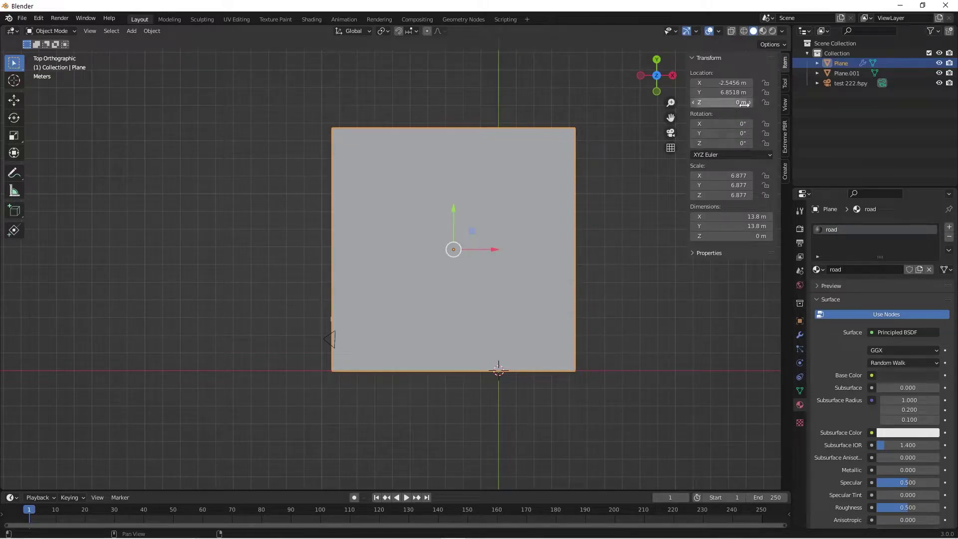
left_click(366, 397)
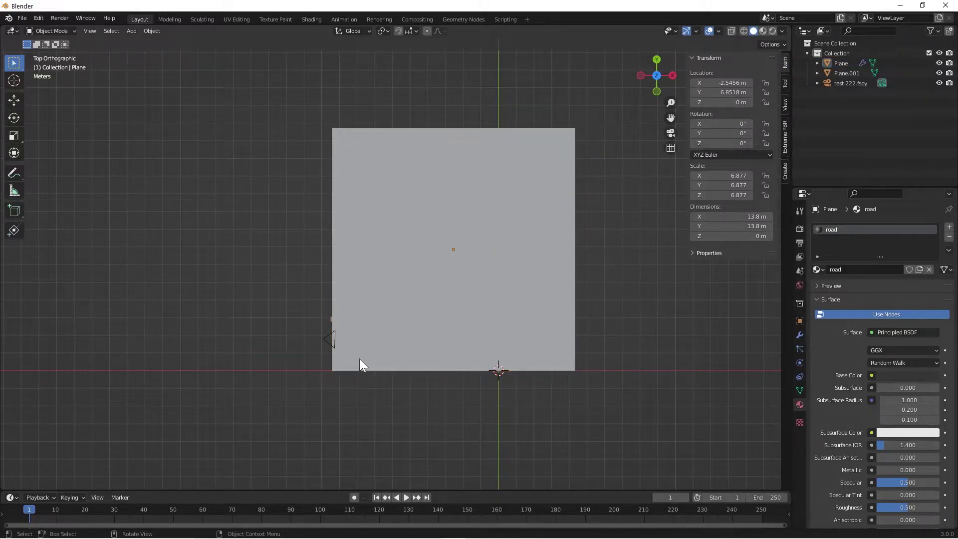
left_click(339, 356)
left_click(334, 321)
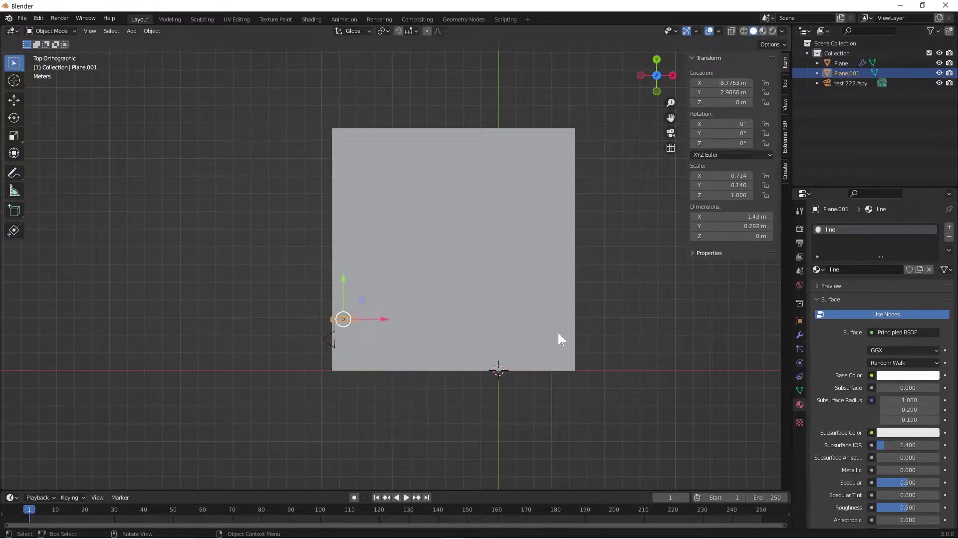
left_click(696, 102)
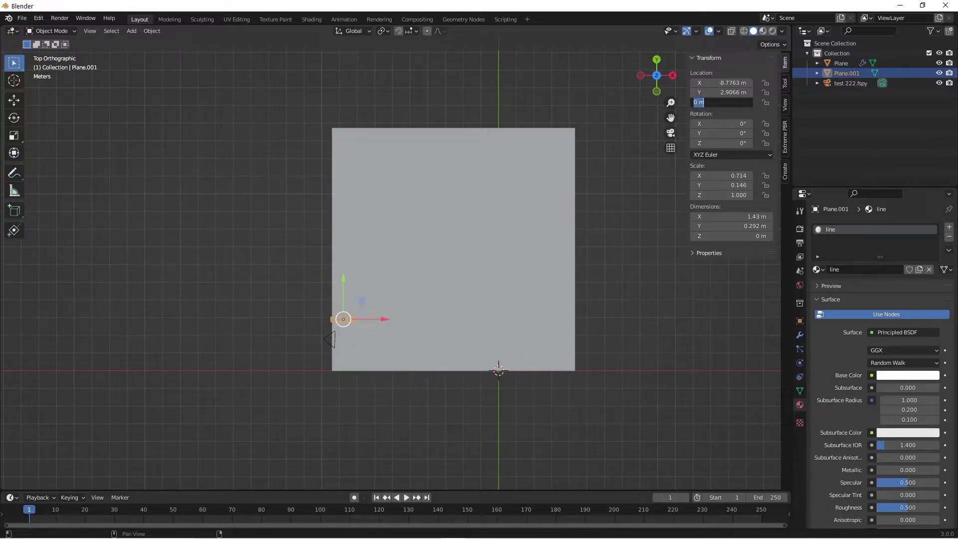
type(".01")
key("Return")
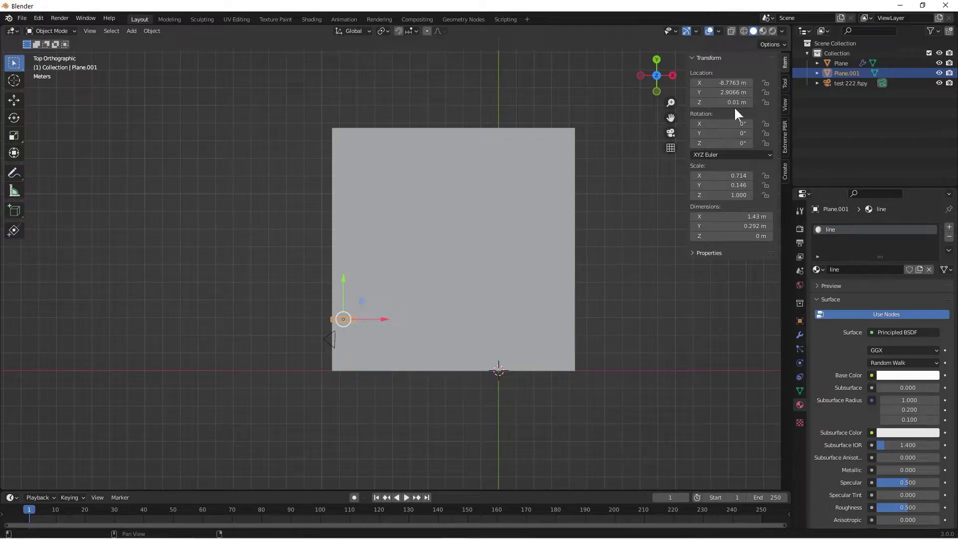
left_click(625, 336)
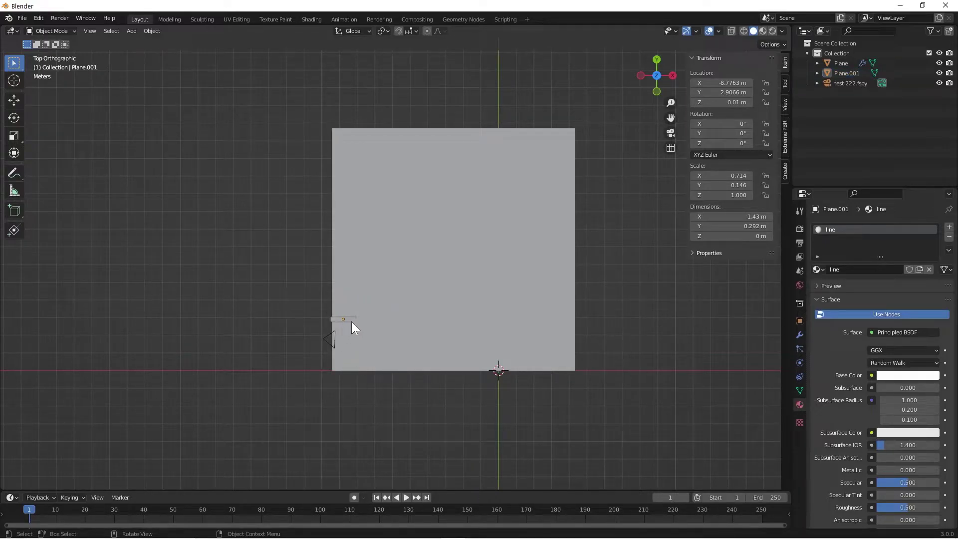
left_click(763, 31)
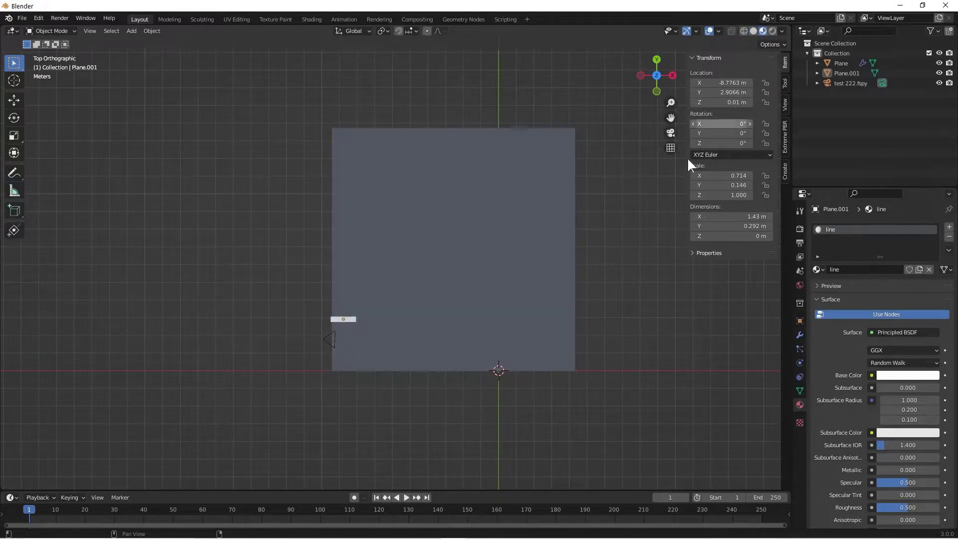
scroll(337, 321, "up", 2)
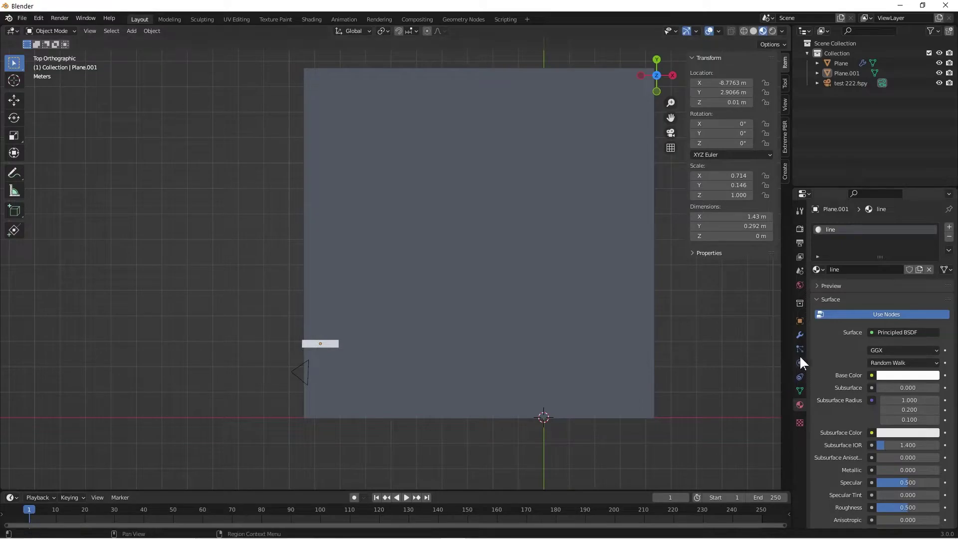
Add an Array modifier with a count of 373 to the line strip and check it through the camera
left_click(800, 334)
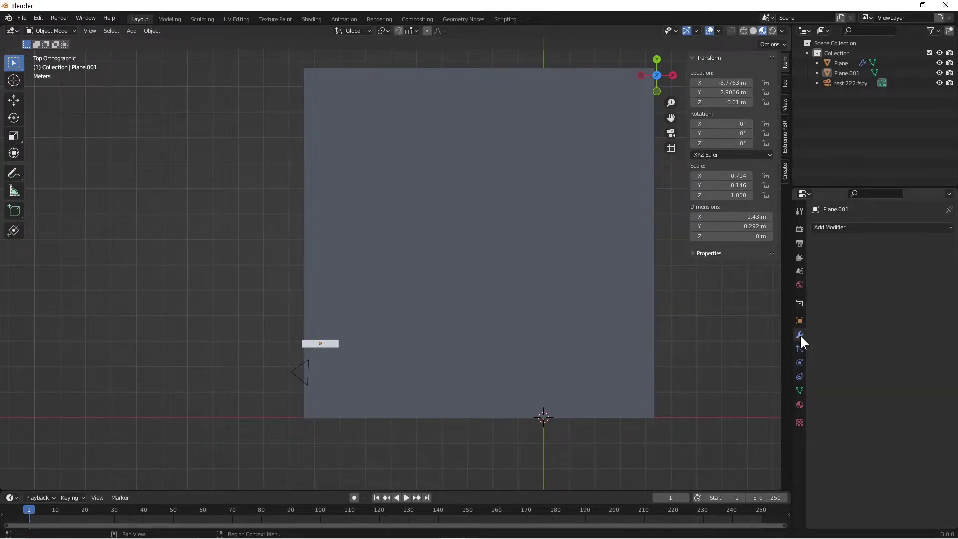
left_click(947, 230)
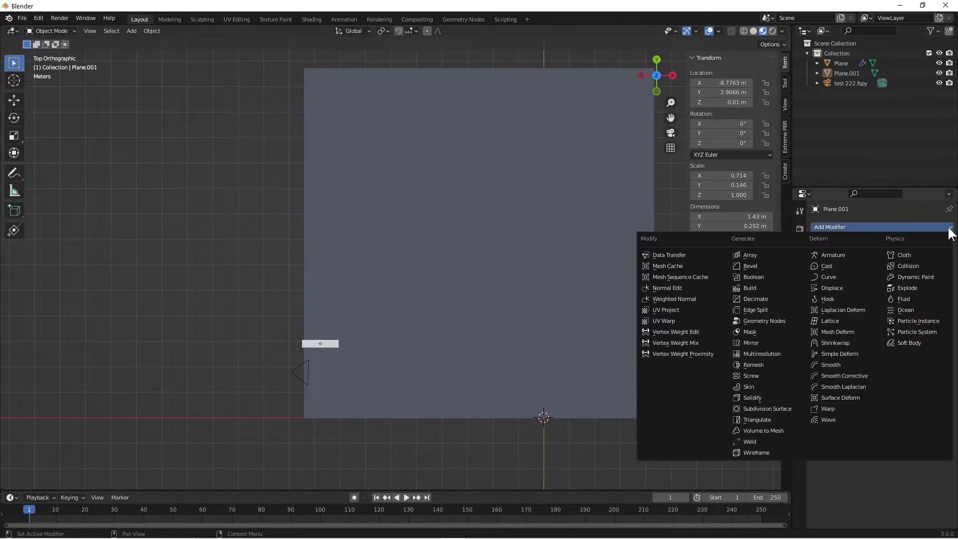
left_click(772, 255)
left_click_drag(902, 271, 943, 271)
left_click(670, 133)
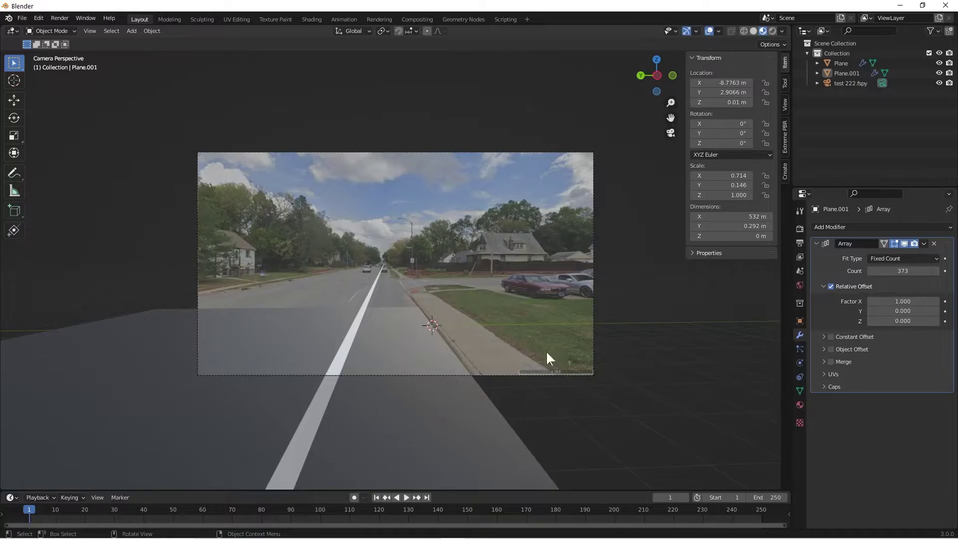
left_click(656, 59)
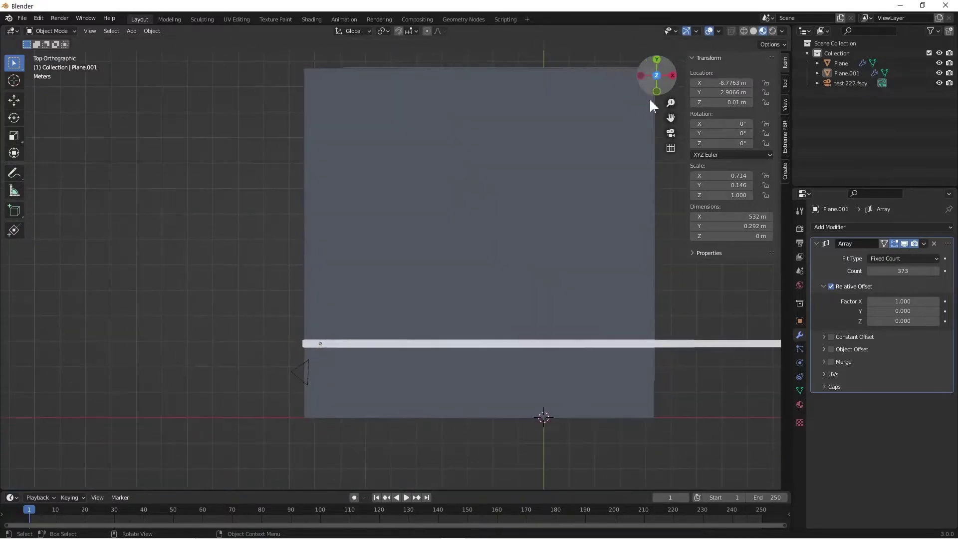
Duplicate the solid line to the road's far side at about Y 11.65 m and move the original to about Y 2.20 m
left_click(341, 345)
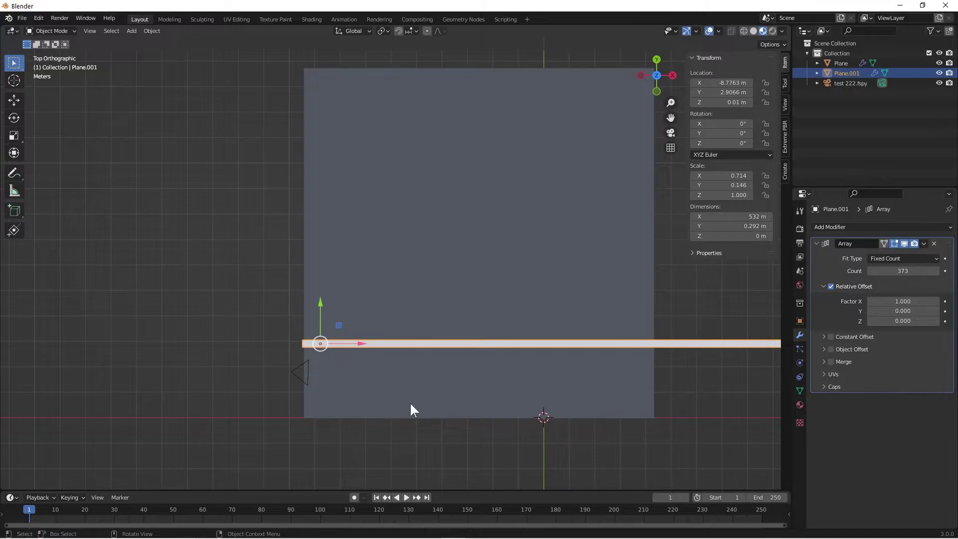
key("shift+d")
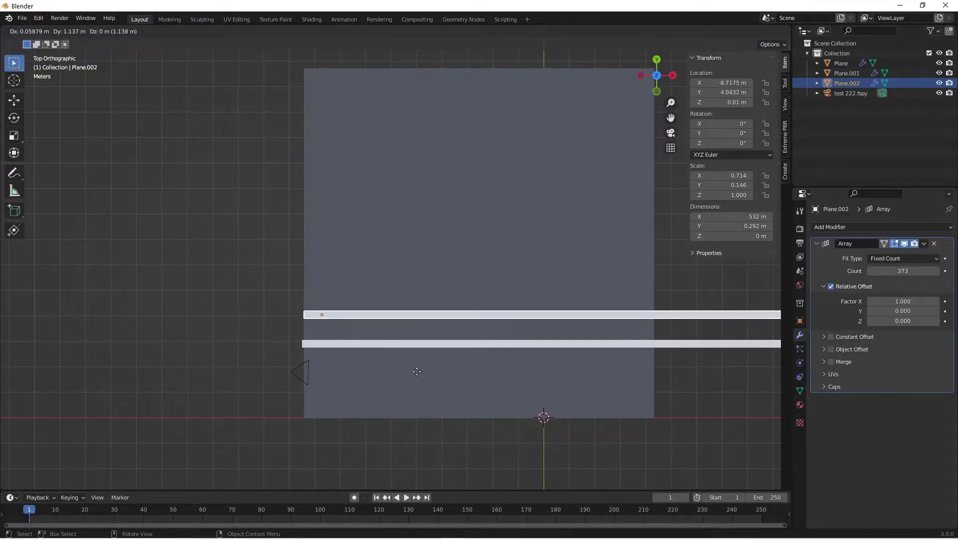
key("Escape")
left_click_drag(321, 301, 349, 70)
left_click(318, 345)
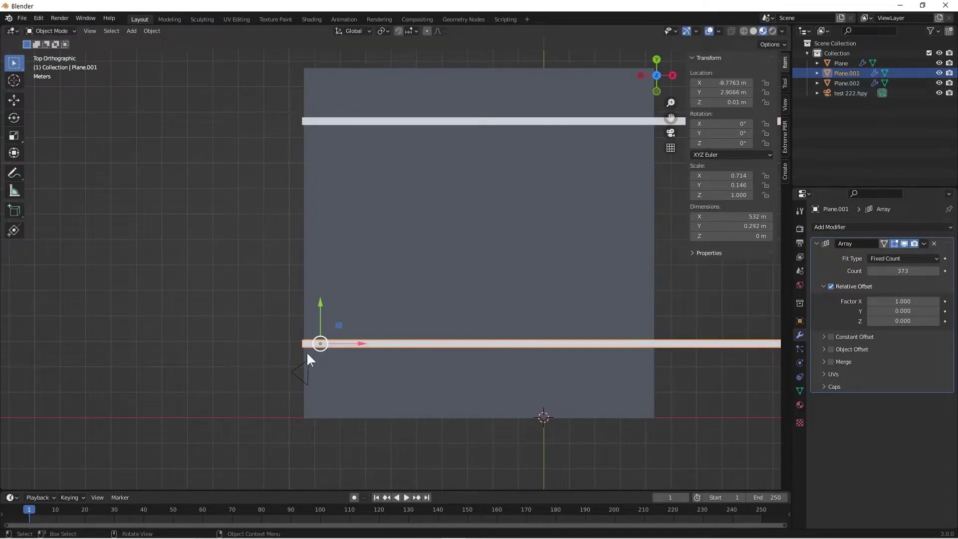
left_click_drag(320, 303, 318, 324)
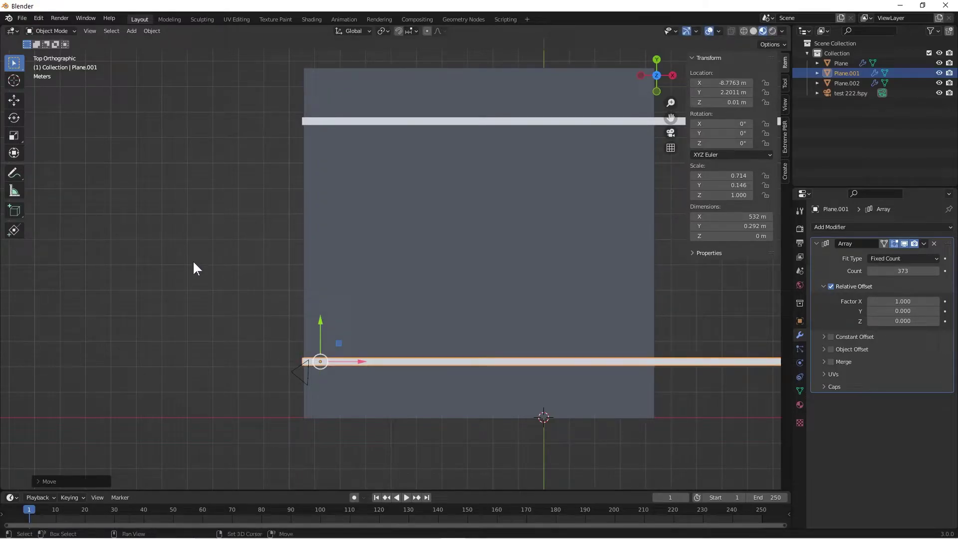
Duplicate the near solid line and move the copy along Y to about 5.71 m, between the two edge lines
key("shift+d")
right_click(204, 226)
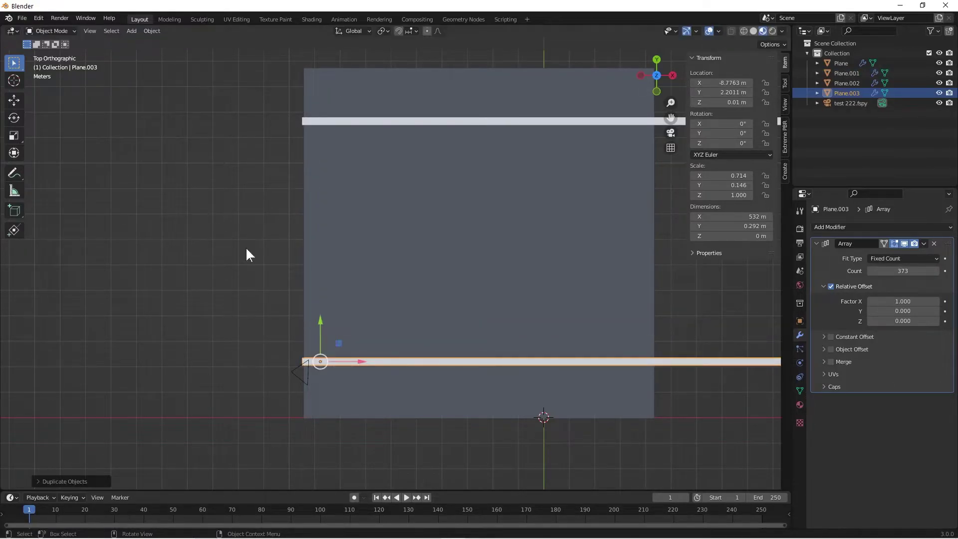
left_click_drag(321, 321, 331, 227)
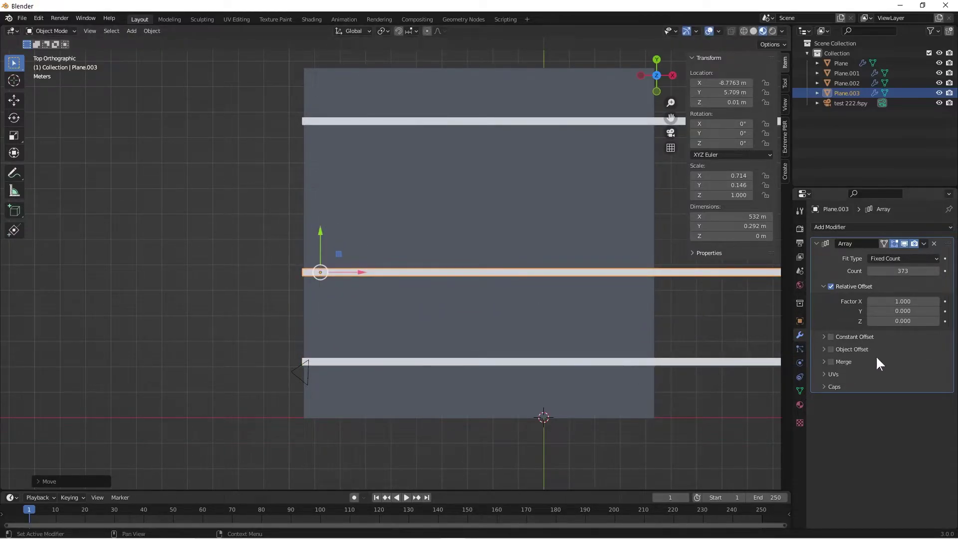
Turn the middle line into dashes with an array relative offset X factor of 2 and a count of 197
double_click(903, 301)
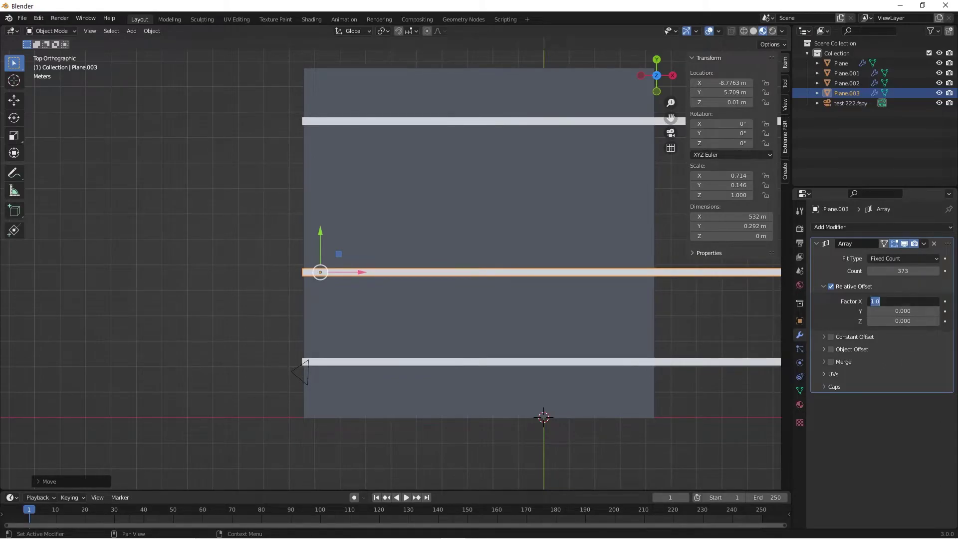
type("2")
key("Return")
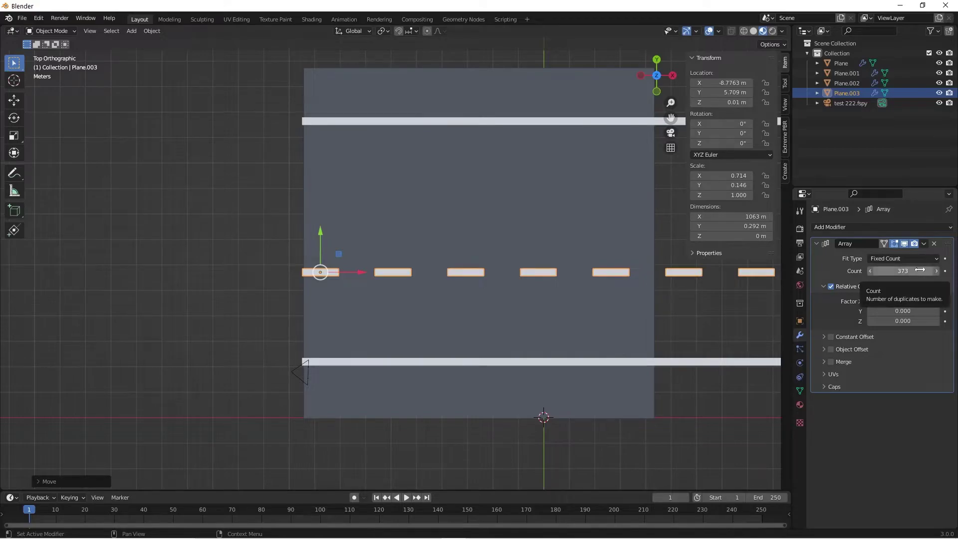
left_click_drag(919, 270, 892, 319)
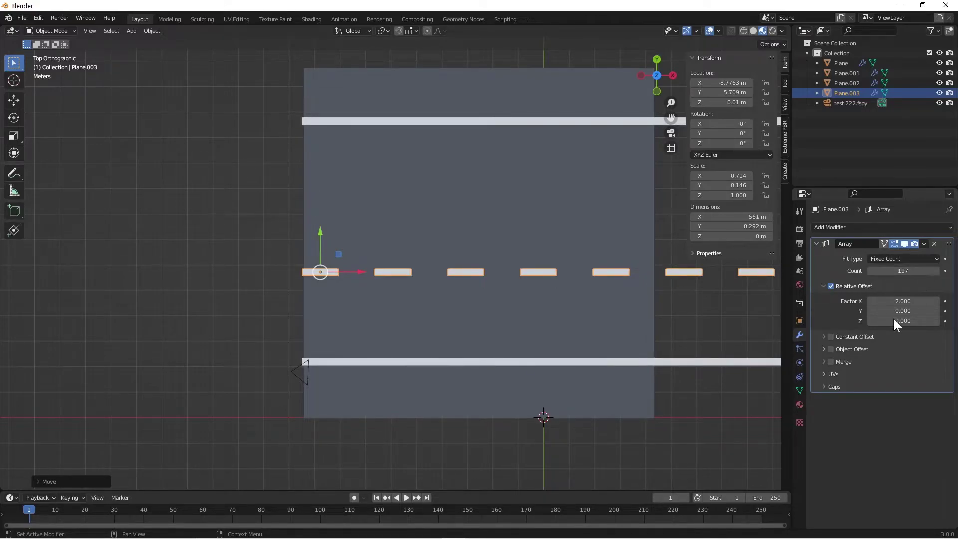
Scale the dashed line narrower and shorter, to about 0.077 along Y and 0.531 along X
scroll(244, 320, "up", 4)
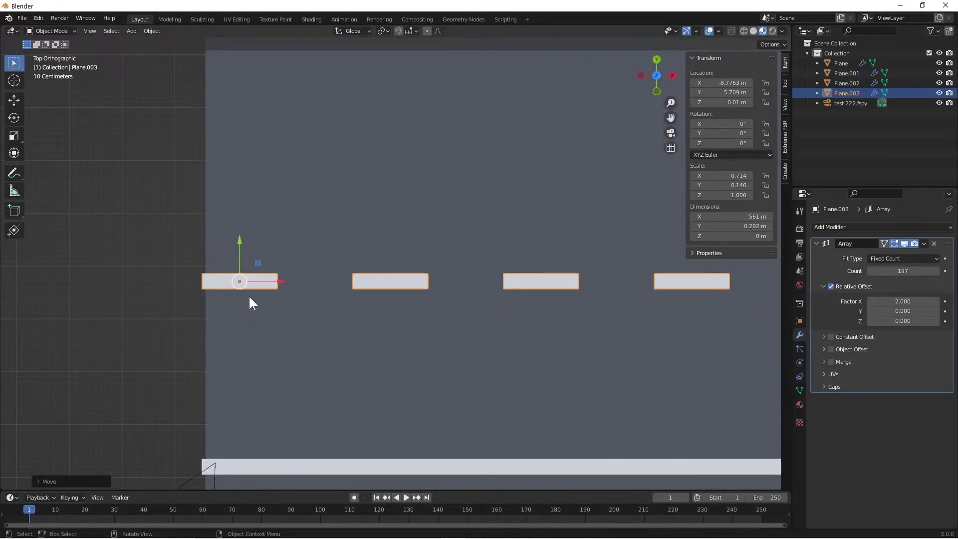
key("s")
key("y")
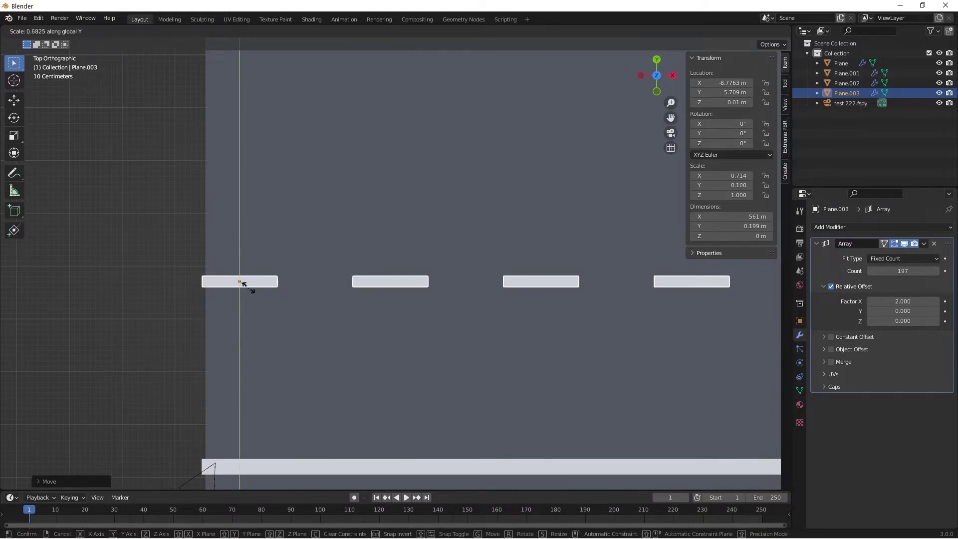
left_click(244, 284)
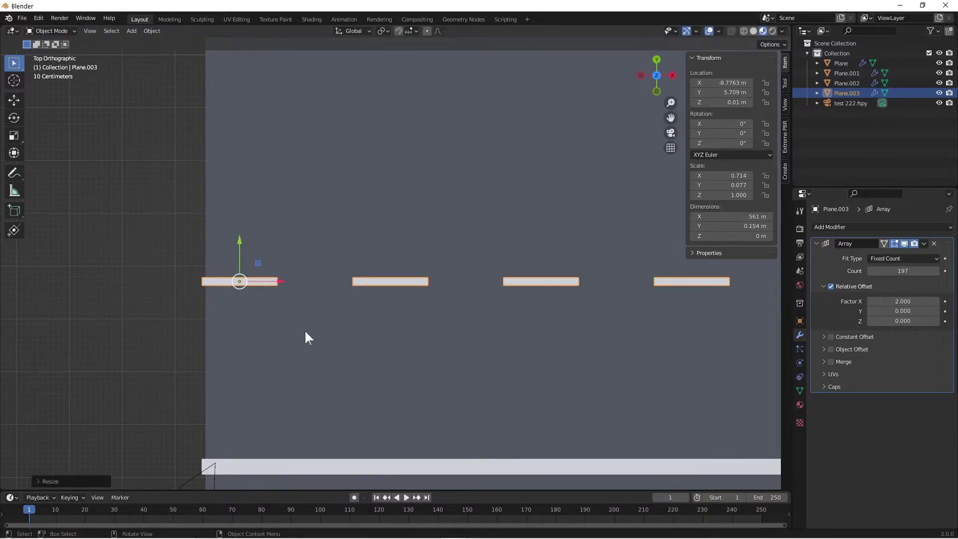
key("s")
key("x")
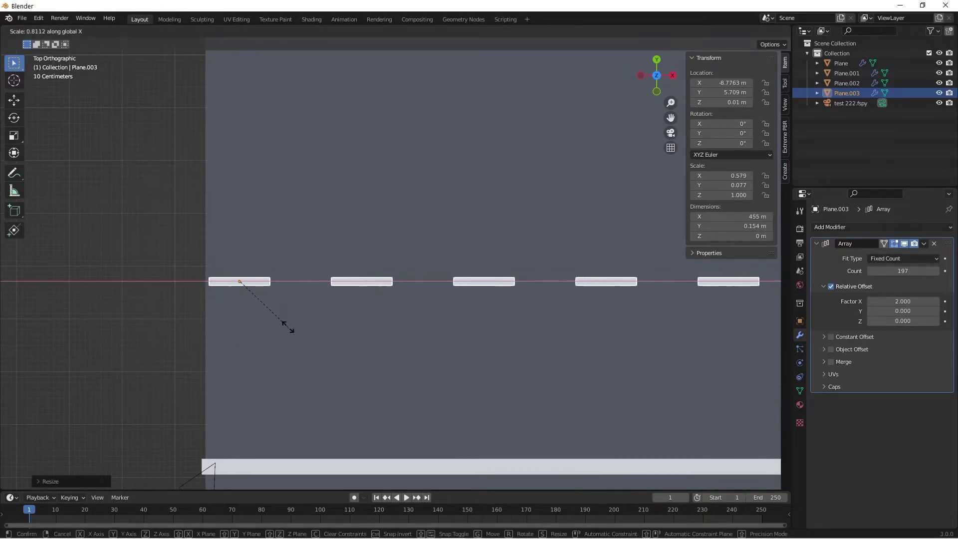
left_click(279, 327)
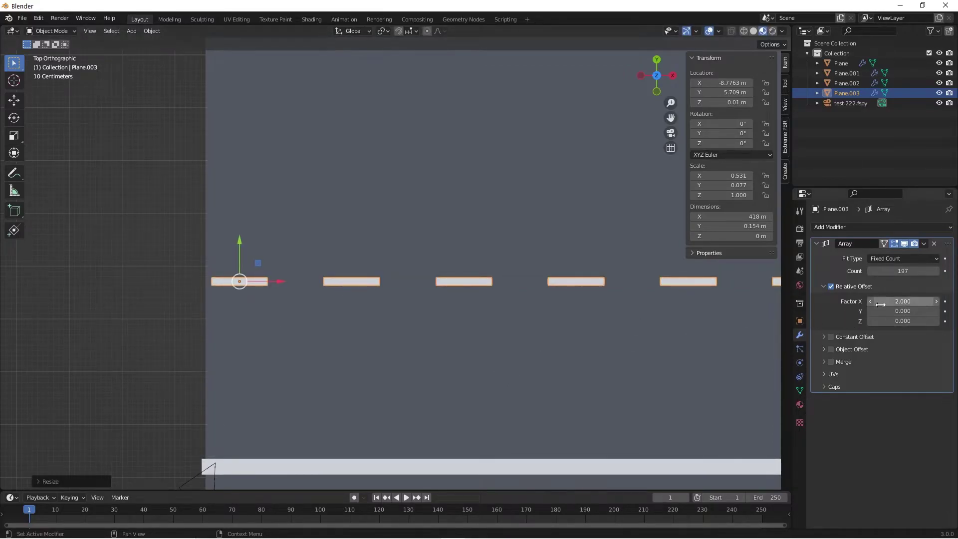
Duplicate the dashed line and move the copy along Y to about 8.65 m
scroll(393, 367, "down", 2)
scroll(393, 375, "down", 2)
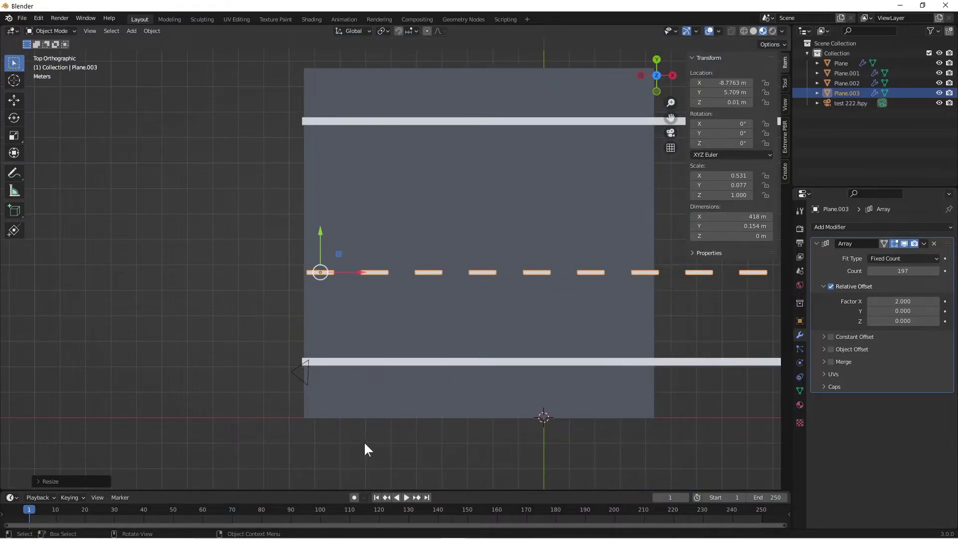
key("shift+d")
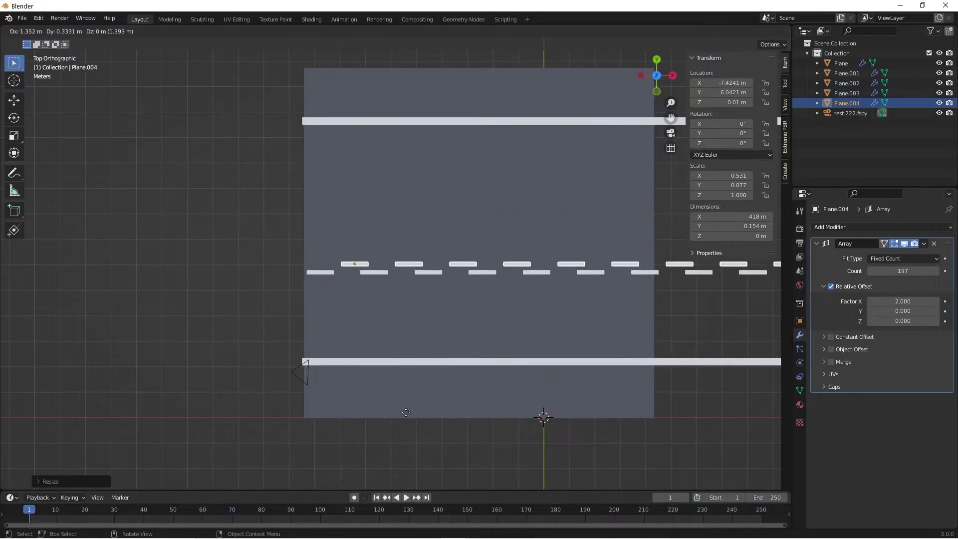
key("Escape")
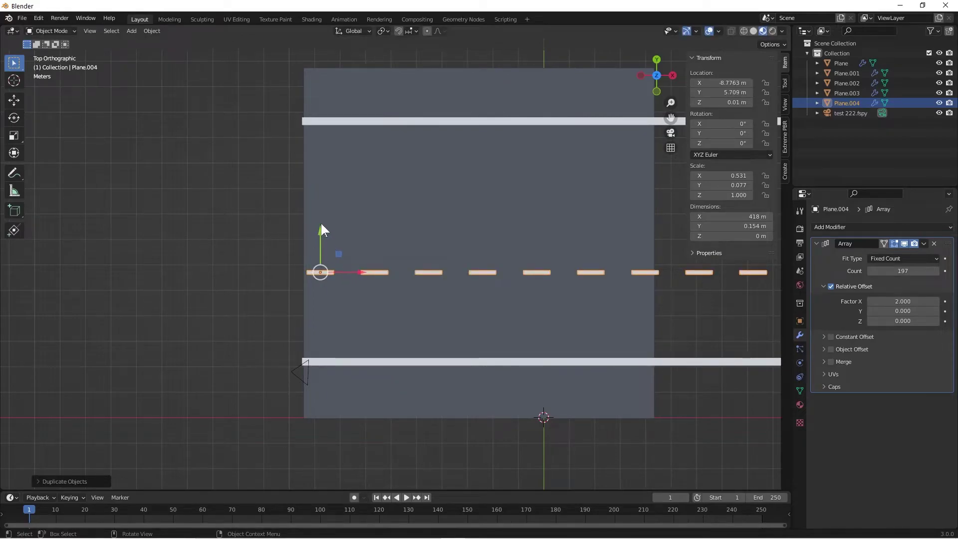
left_click_drag(321, 223, 325, 151)
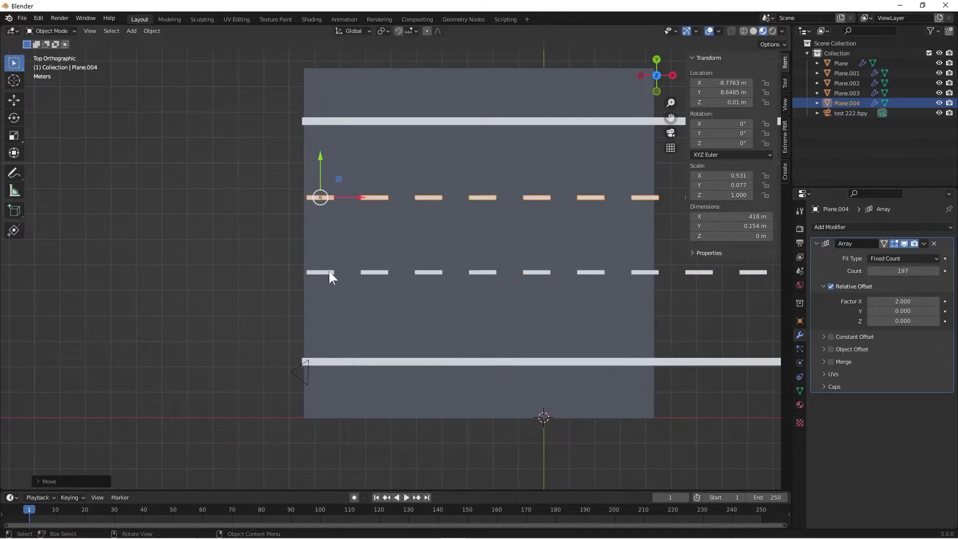
Spread the two dashed lines apart along Y, shifting each one toward its nearest solid edge line
left_click(327, 271)
mouse_move(318, 229)
left_mouse_down()
mouse_move(318, 245)
mouse_move(319, 230)
left_mouse_up()
left_click(325, 199)
left_click_drag(322, 155, 323, 152)
Nudge the far solid line outward along Y to about 11.73 m
left_click(351, 121)
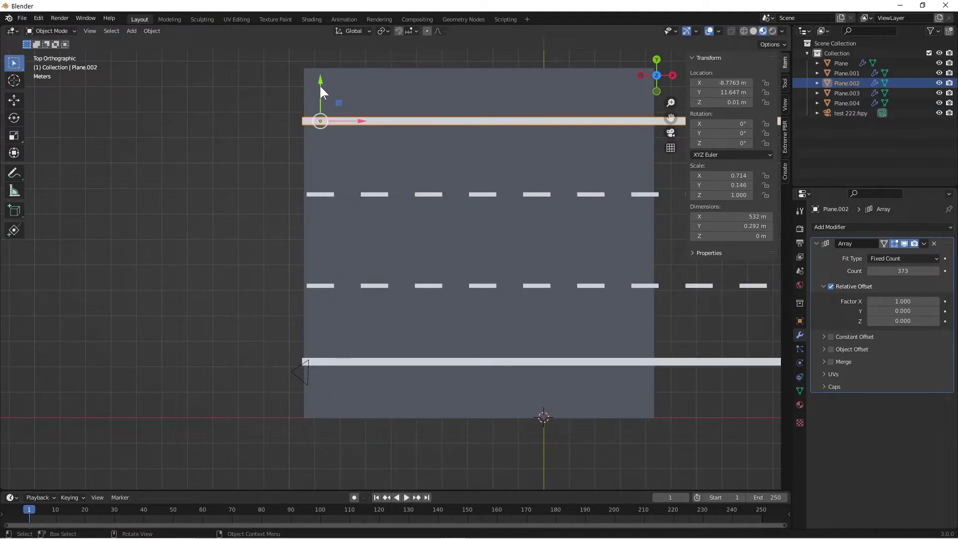
left_click_drag(319, 85, 319, 83)
left_click(298, 231)
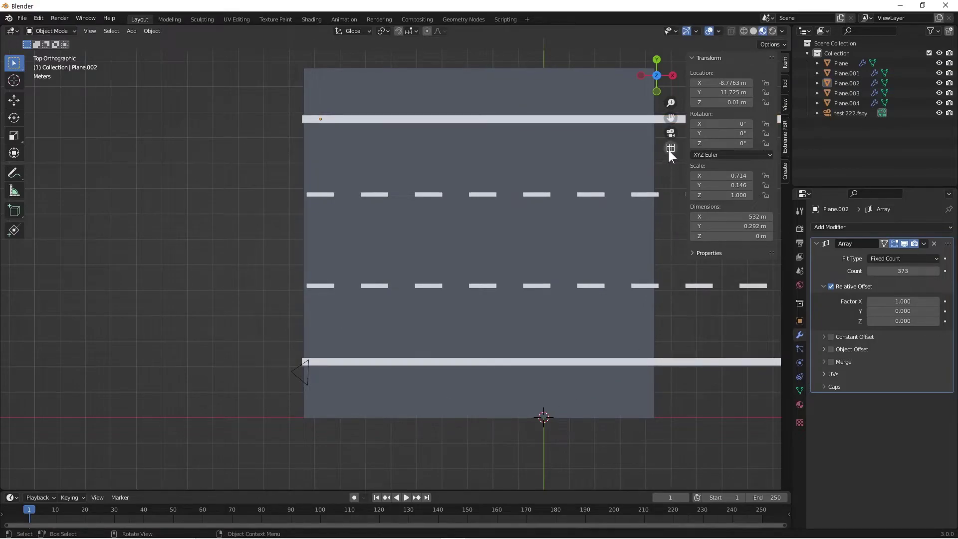
Raise the road plane's Array count to 110 so the road extends along X
left_click(626, 330)
mouse_move(897, 271)
left_mouse_down()
mouse_move(913, 271)
mouse_move(902, 271)
left_mouse_up()
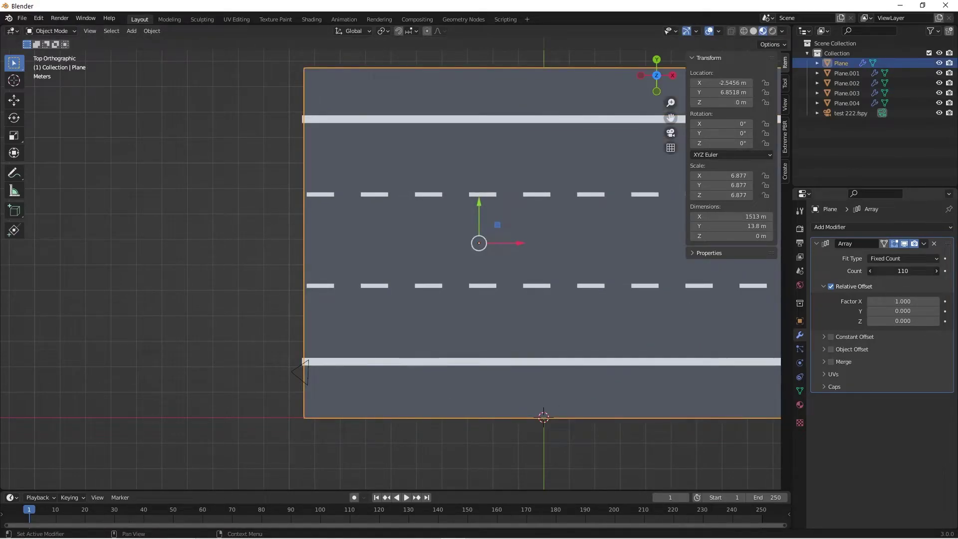
Switch to the camera view, deselect the road plane, and check how the lane markings line up with the street photo
middle_click_drag(675, 141, 667, 134)
left_click(669, 134)
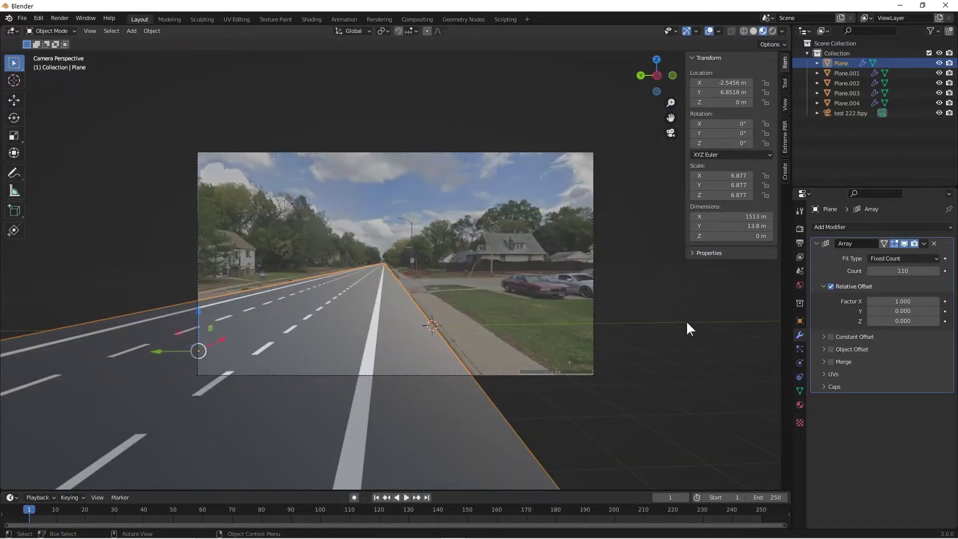
key("n")
left_click(695, 377)
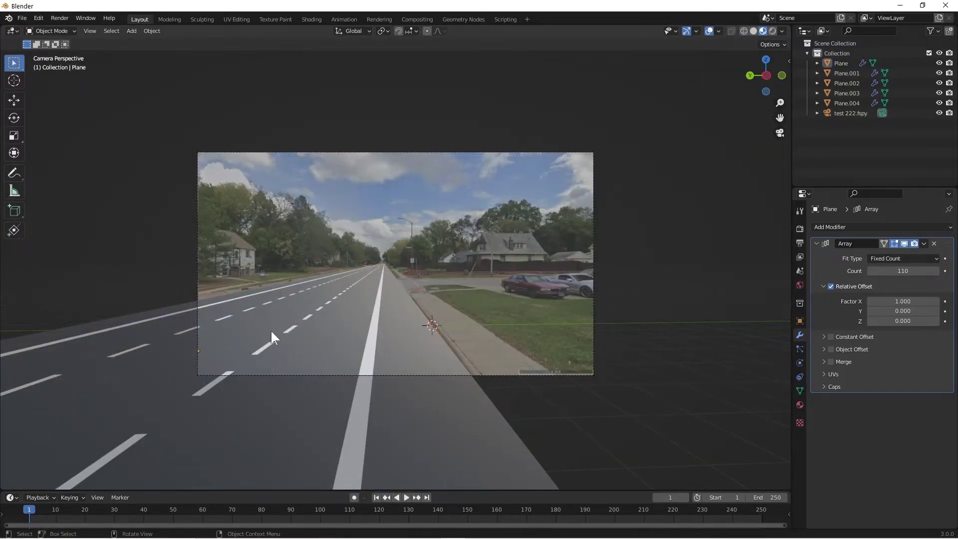
scroll(380, 333, "up", 3)
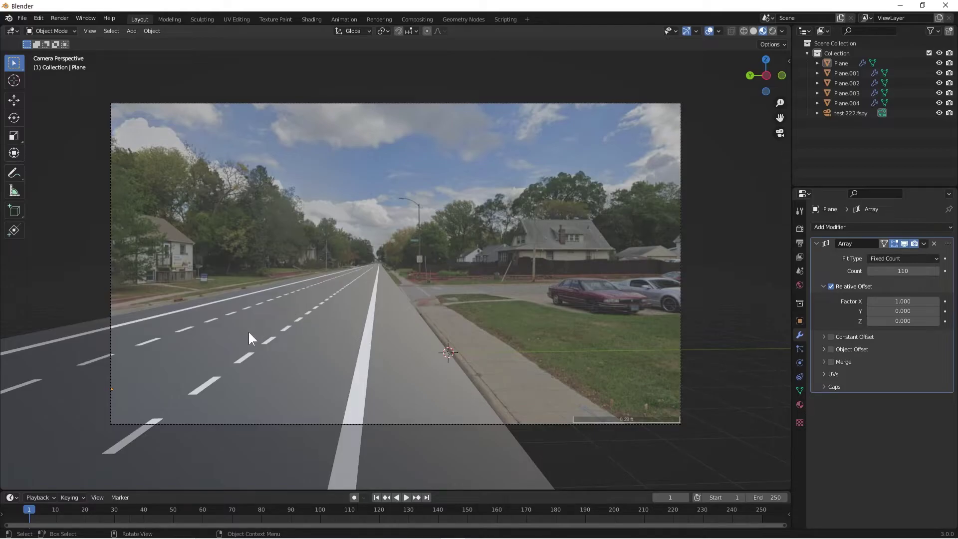
scroll(395, 369, "down", 2)
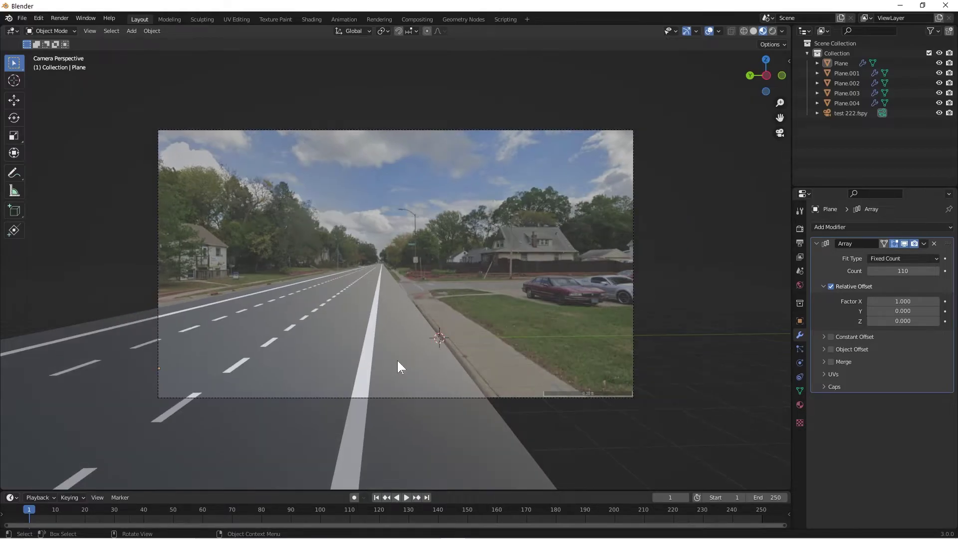
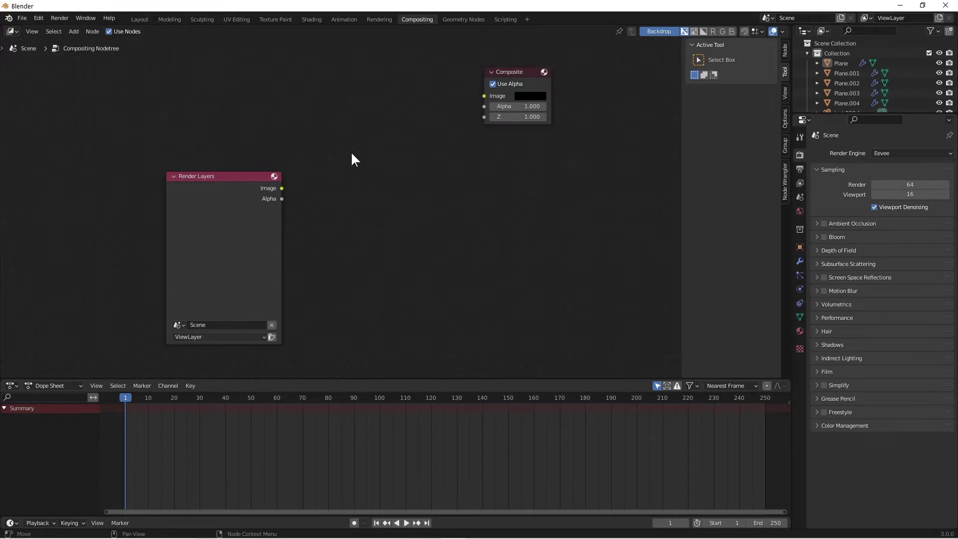
Add an Alpha Over node between the Render Layers and Composite nodes in the compositor
key("shift+a")
left_click(352, 153)
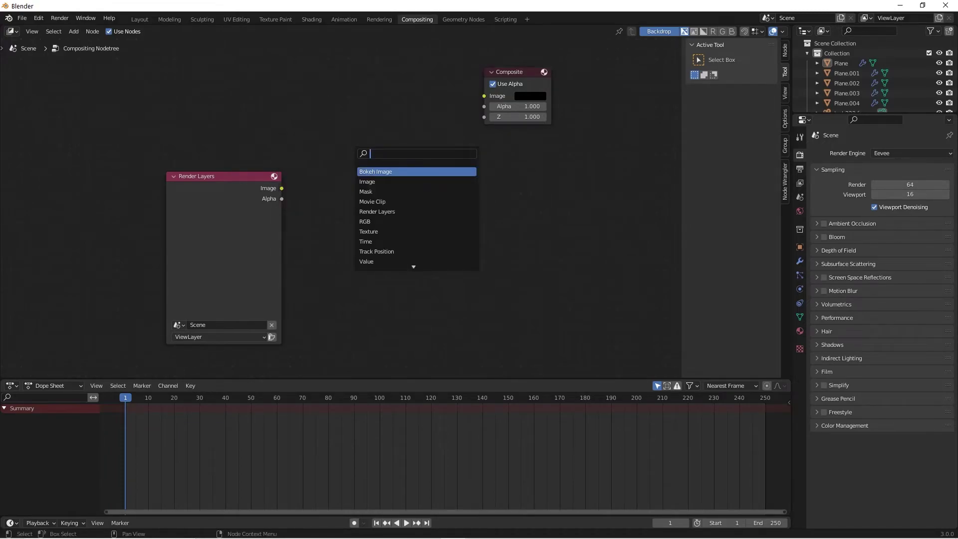
type("a")
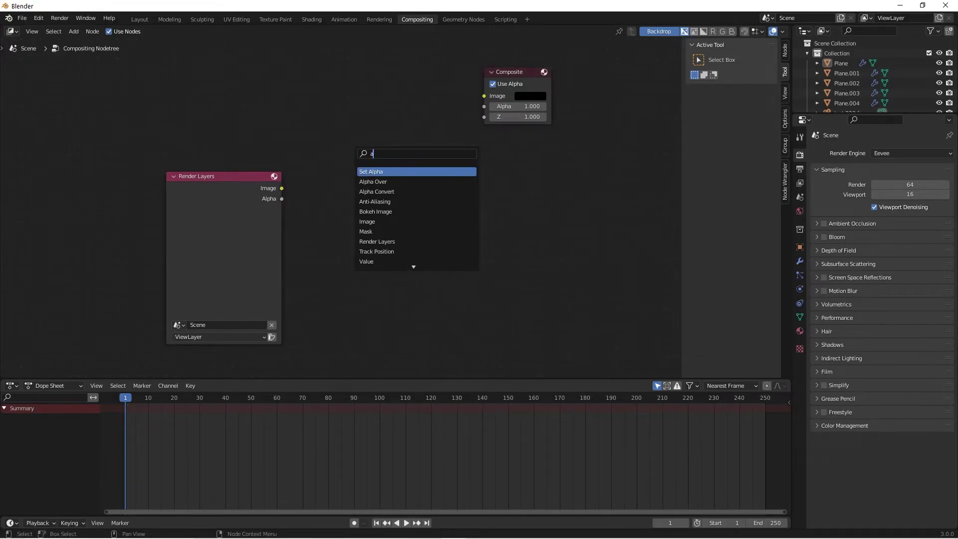
key("Down")
key("Return")
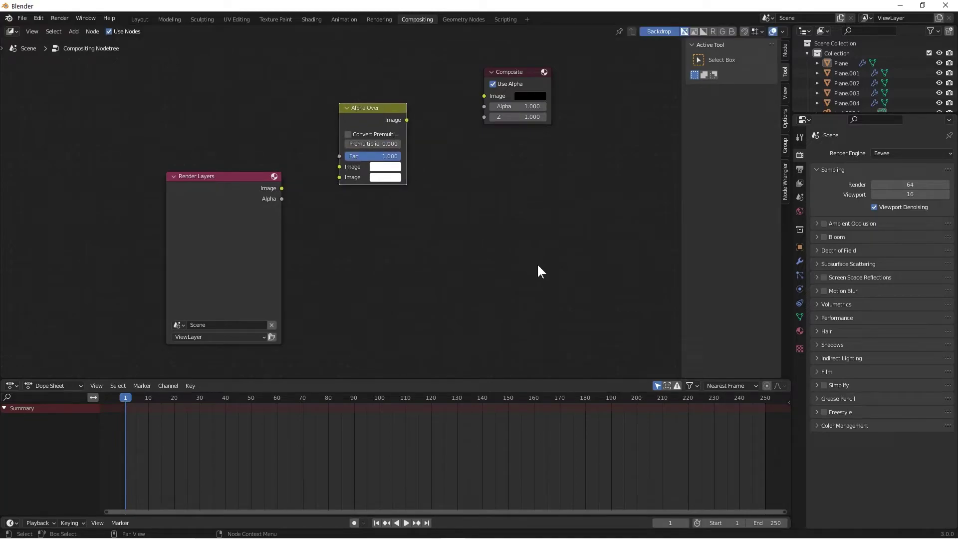
Add a Viewer node and place it below the Composite node
key("shift+a")
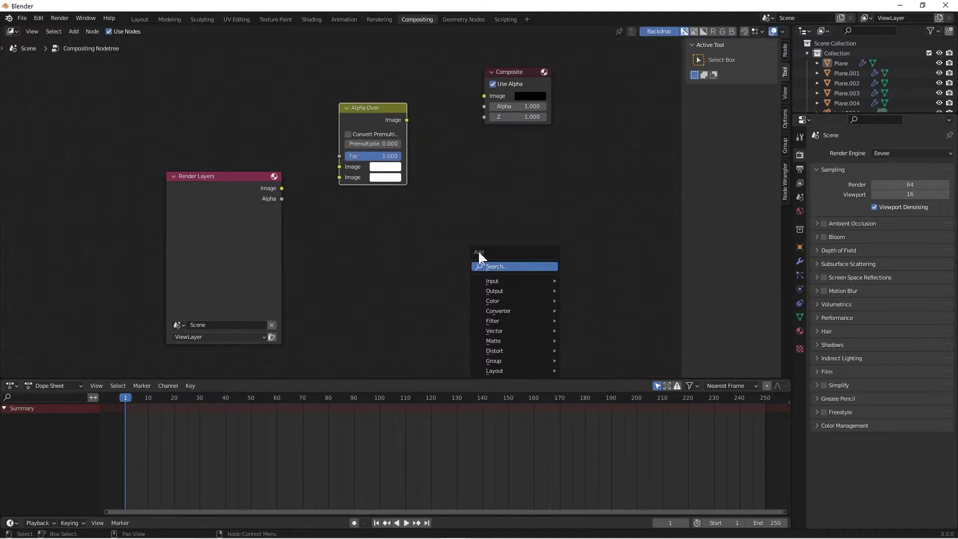
left_click(513, 268)
type("v")
key("Down")
key("Down")
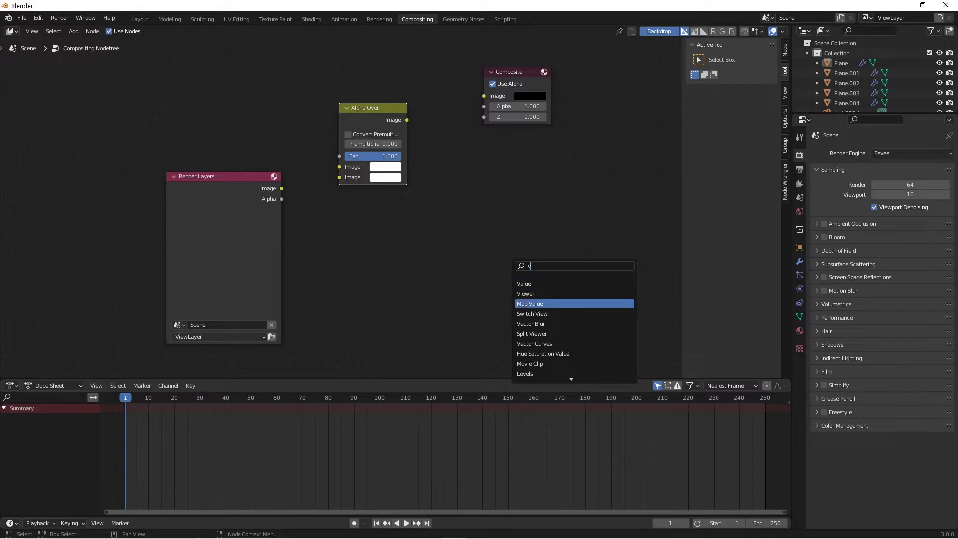
key("Up")
key("Return")
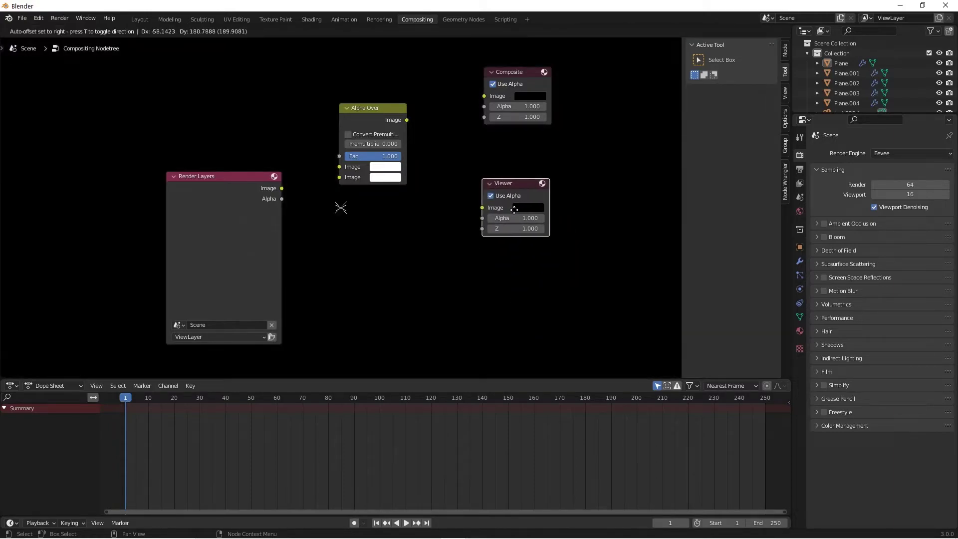
left_click(517, 214)
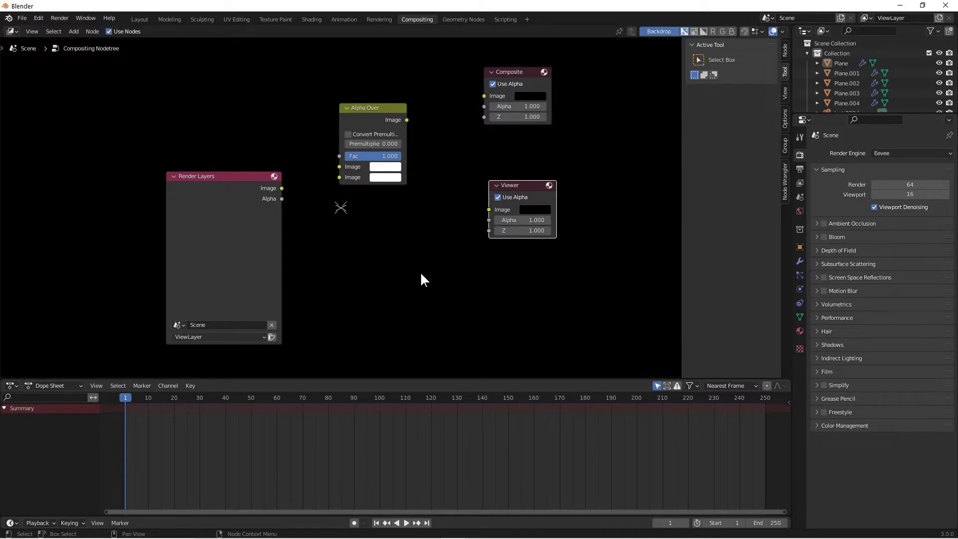
Add an Image node above the Render Layers node and assign it the test 222.fspy image
key("shift+a")
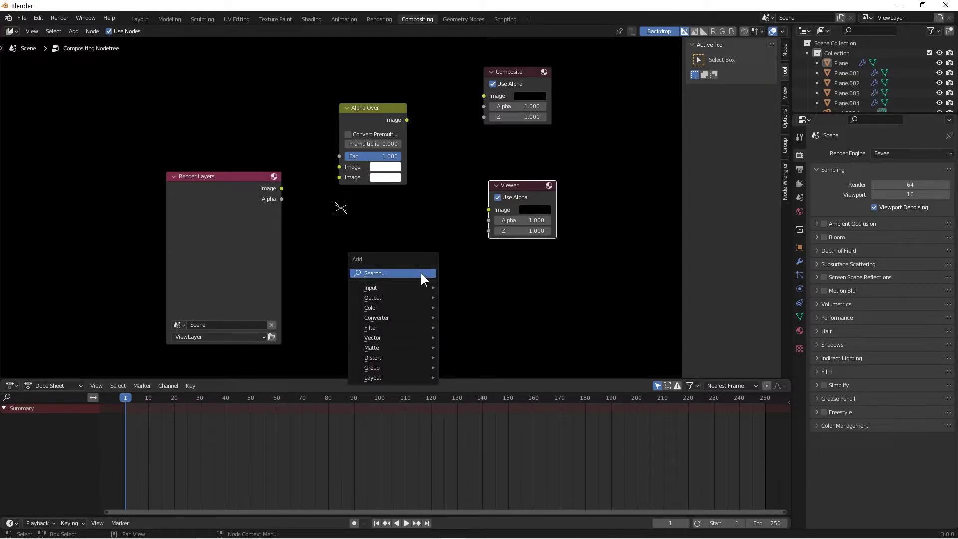
left_click(420, 273)
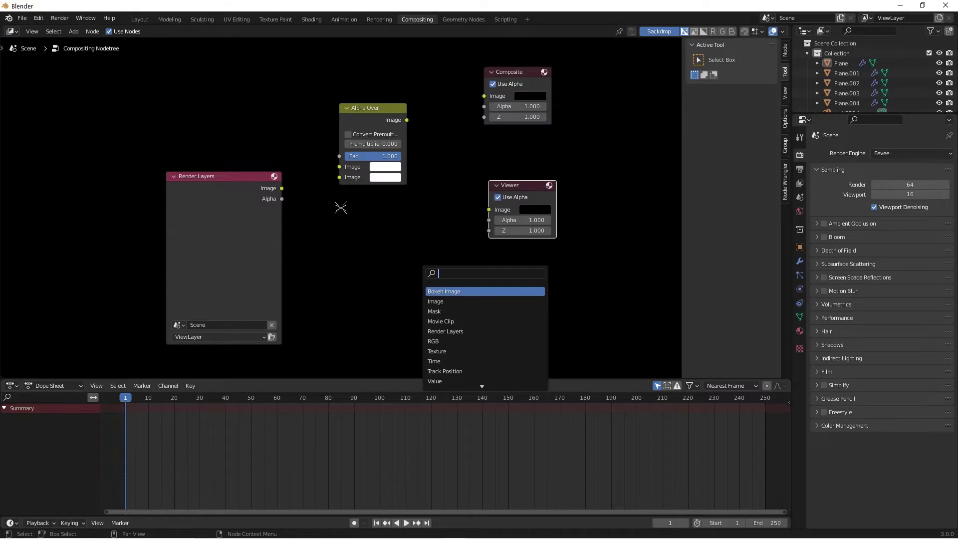
type("i")
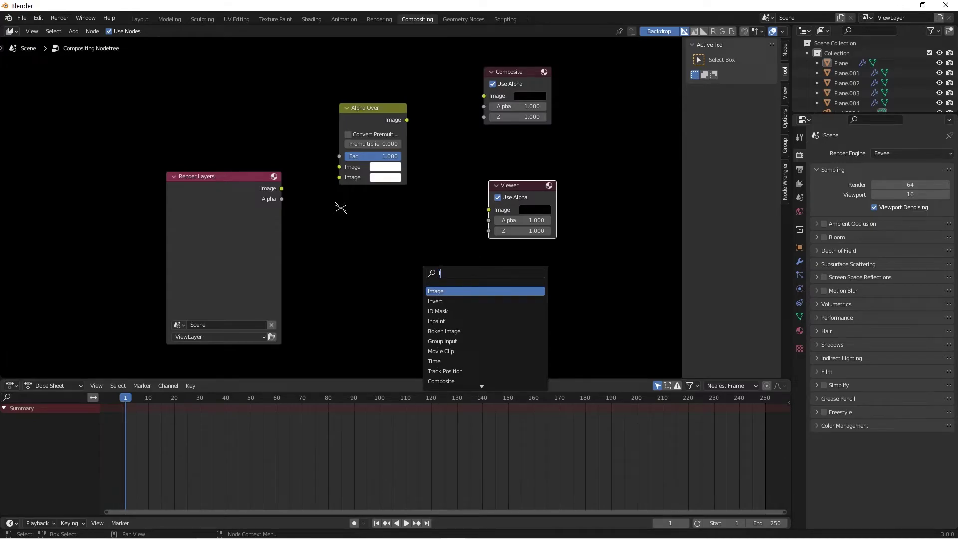
key("Return")
left_click(233, 76)
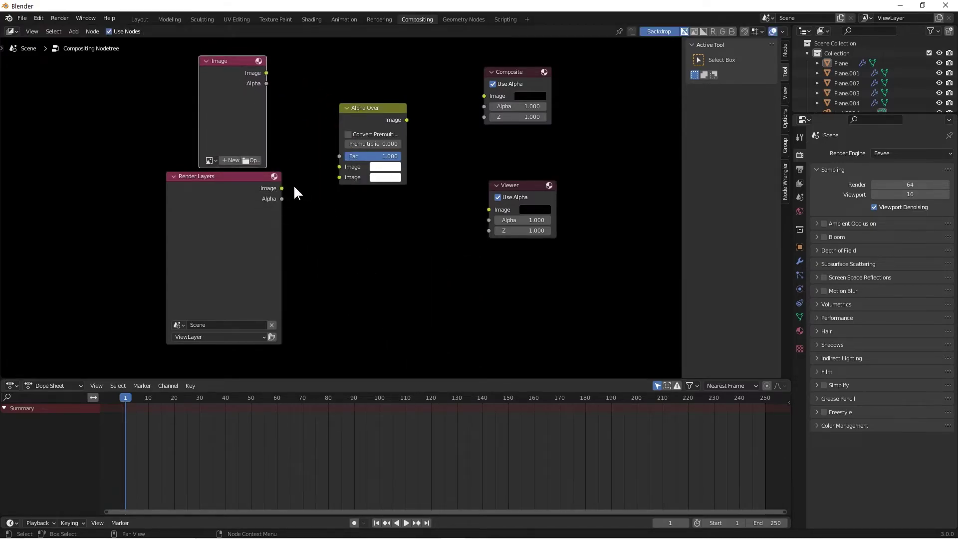
left_click_drag(245, 186, 255, 203)
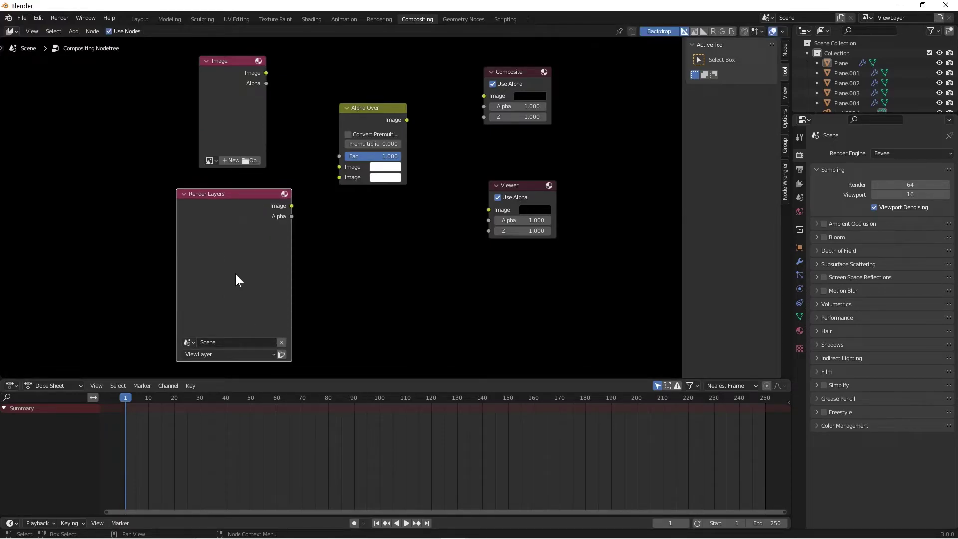
left_click(215, 160)
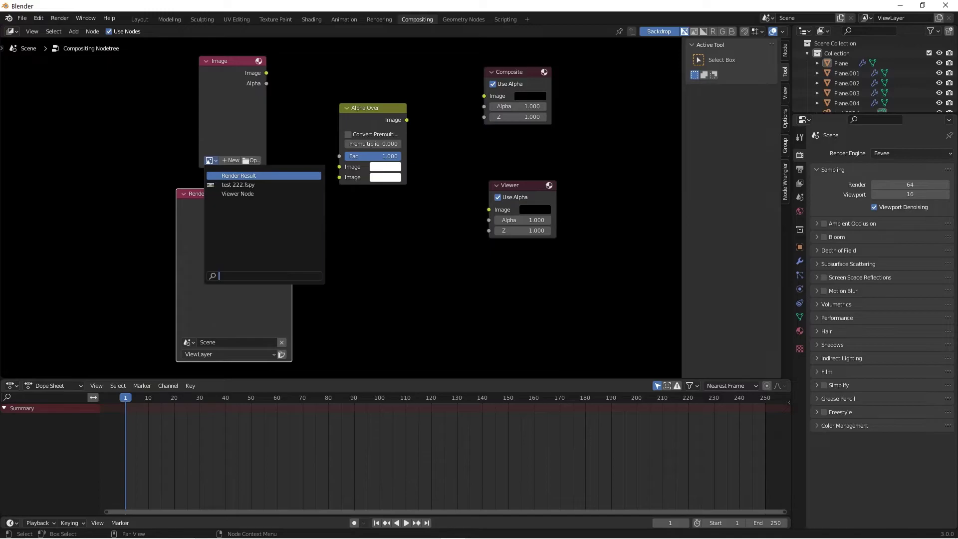
left_click(223, 185)
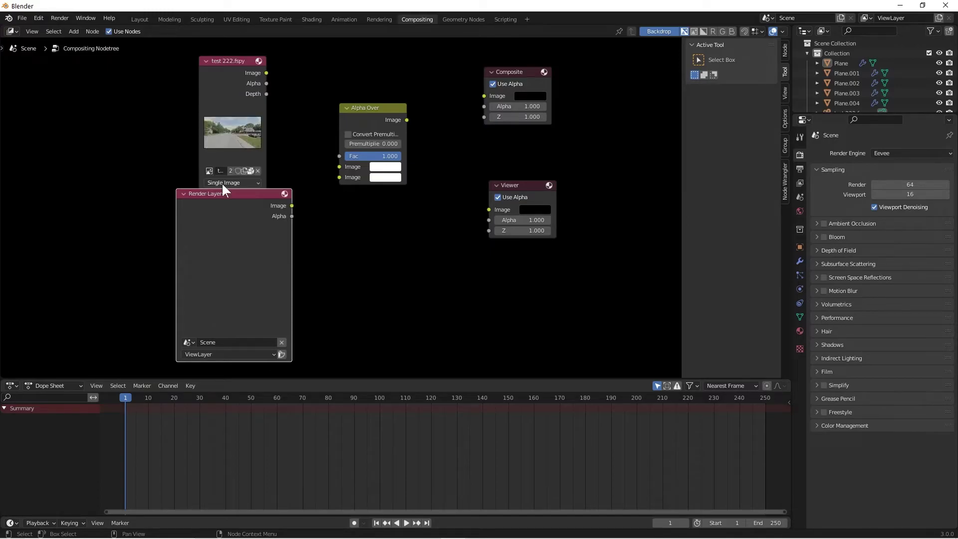
Link the photo and Render Layers to Alpha Over's first and second image inputs, and its output to Composite and Viewer
left_click_drag(241, 192, 339, 177)
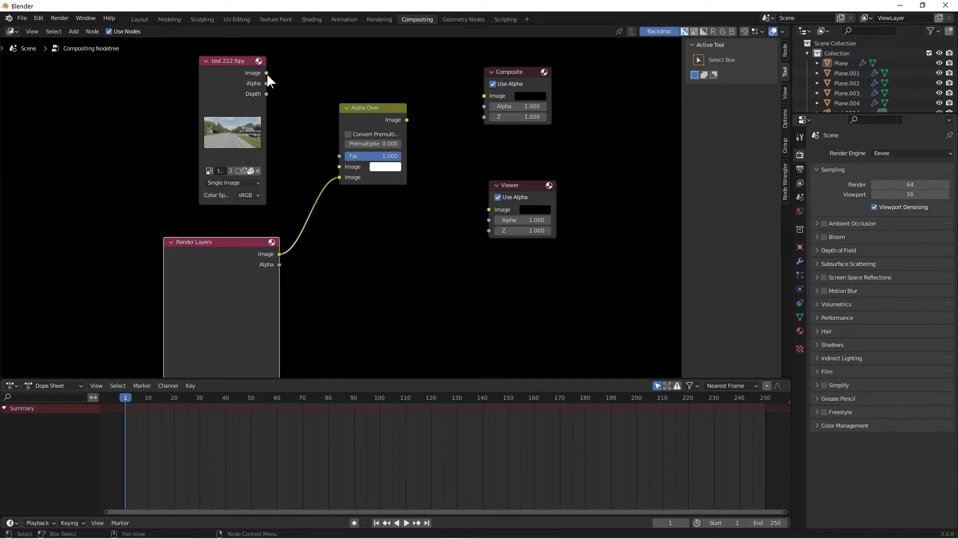
left_click_drag(266, 73, 340, 167)
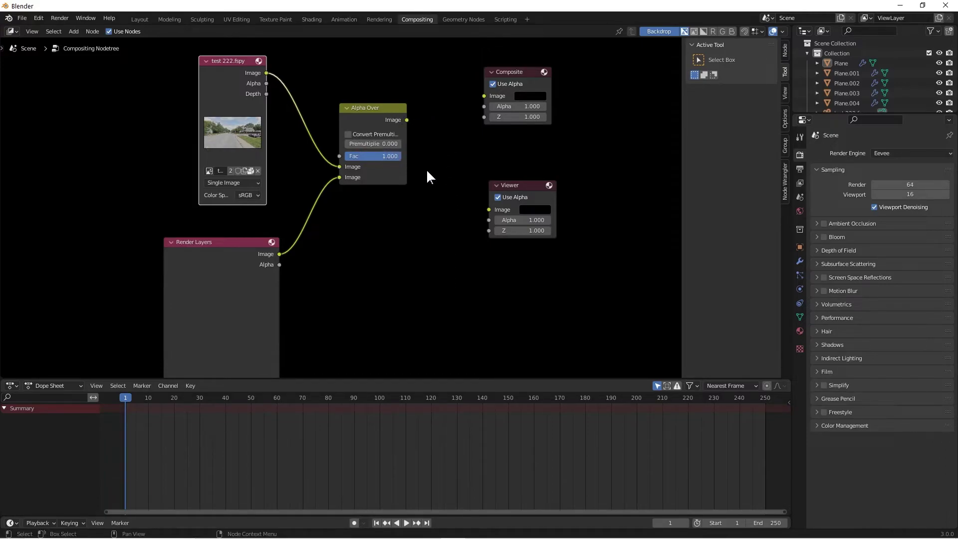
left_click_drag(405, 120, 482, 96)
left_click_drag(407, 120, 482, 209)
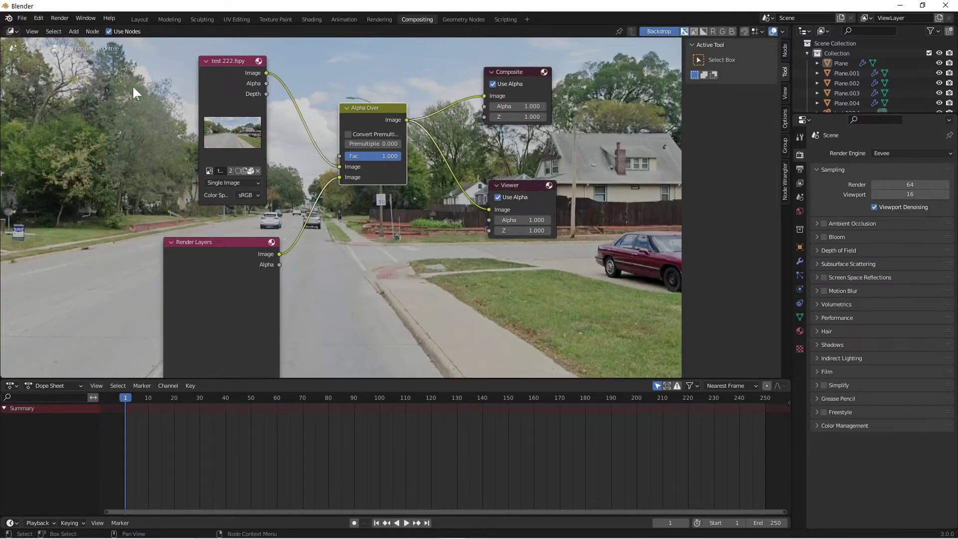
Render the current frame to check the composite, and close the render window
left_click(60, 17)
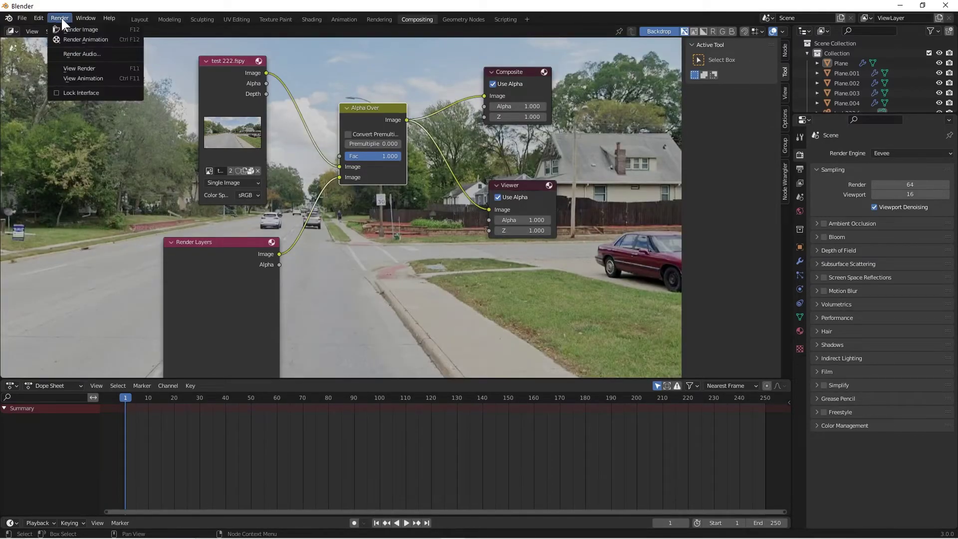
left_click(69, 28)
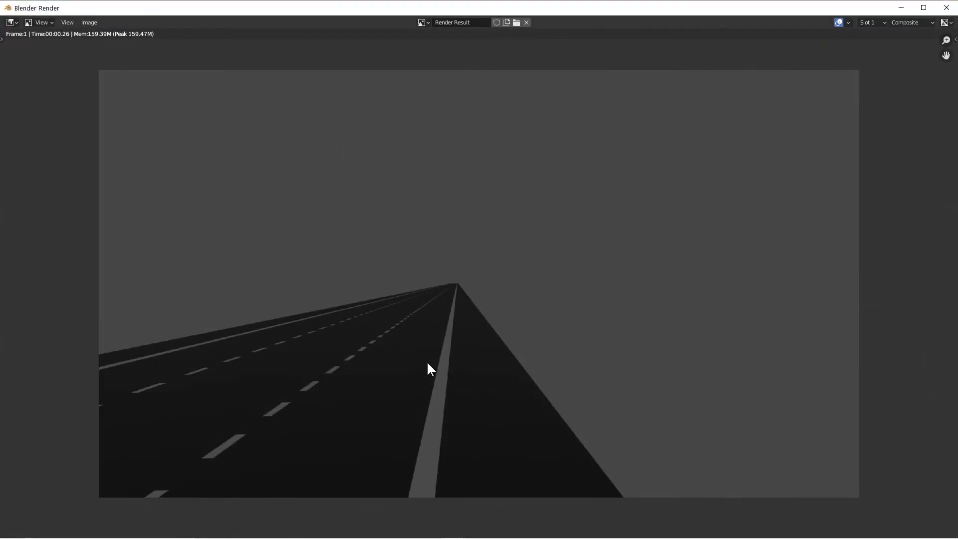
left_click(946, 7)
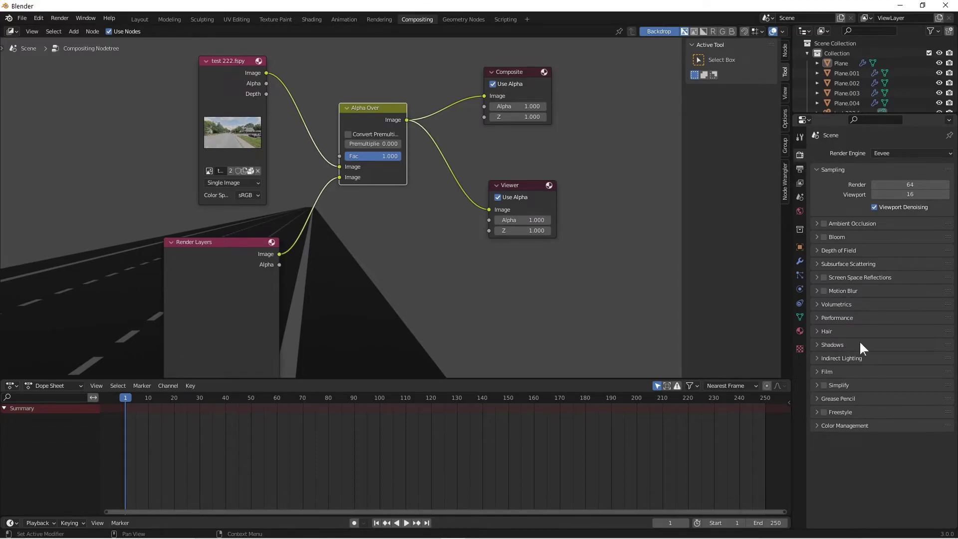
Enable the Transparent film option and render the image again to check the road over the photo
left_click(828, 372)
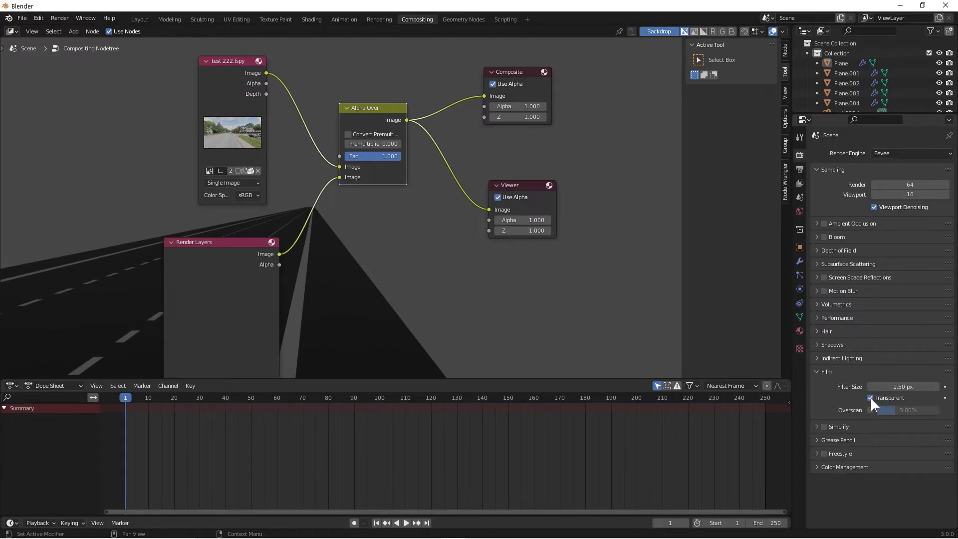
left_click(55, 18)
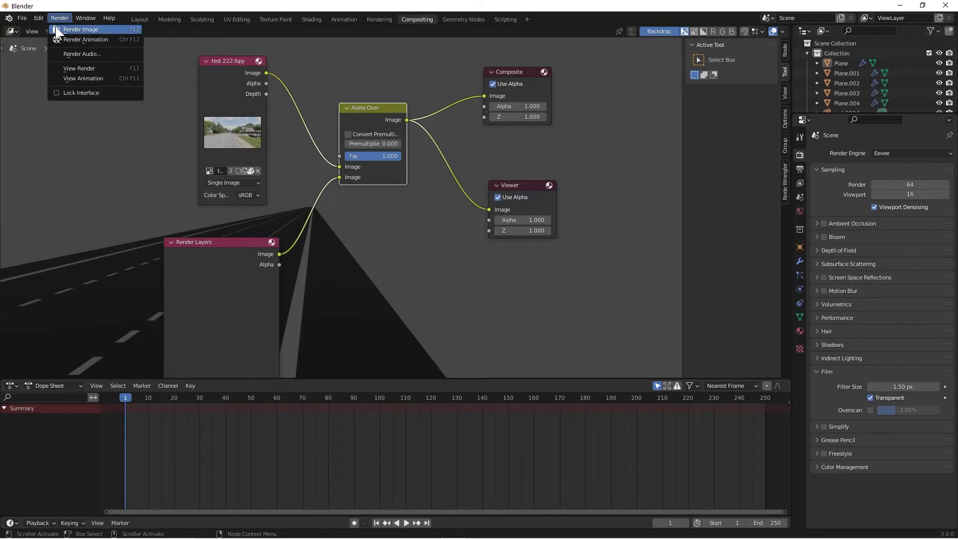
left_click(56, 28)
scroll(363, 263, "down", 1)
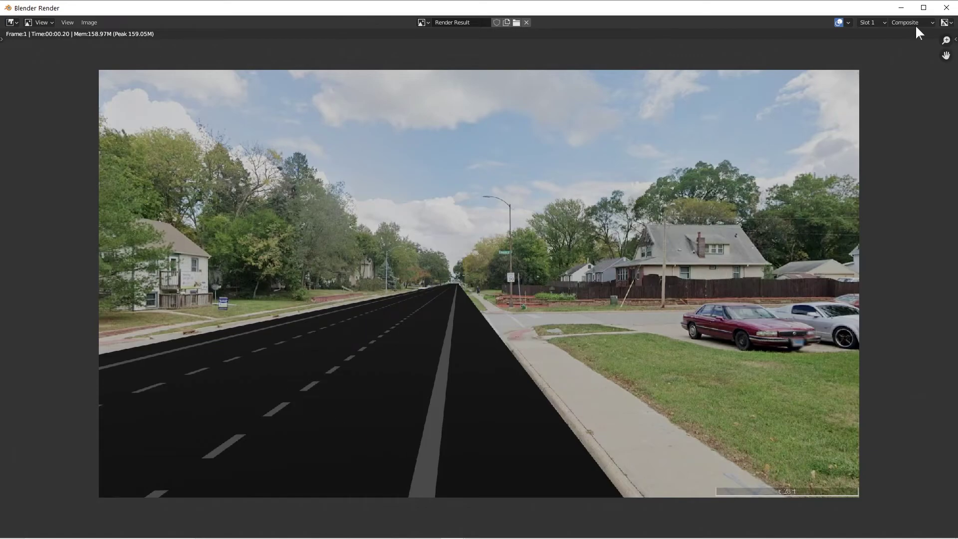
left_click(946, 7)
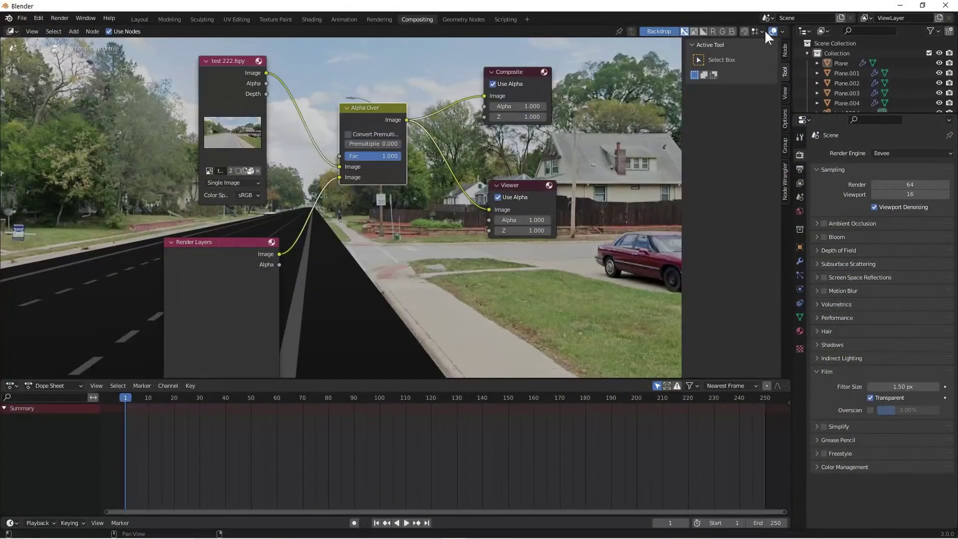
Return to the Layout workspace and display the camera view with Rendered shading
left_click(781, 31)
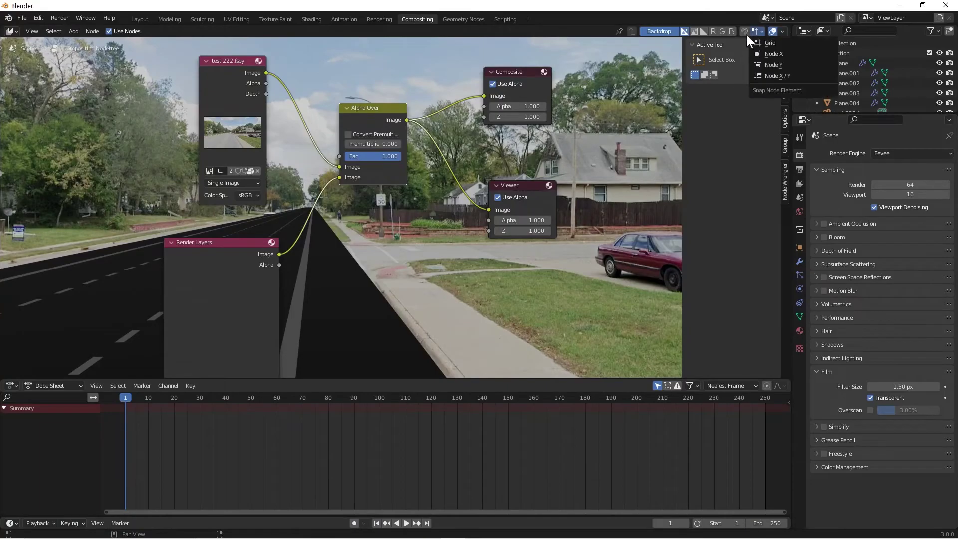
left_click(140, 19)
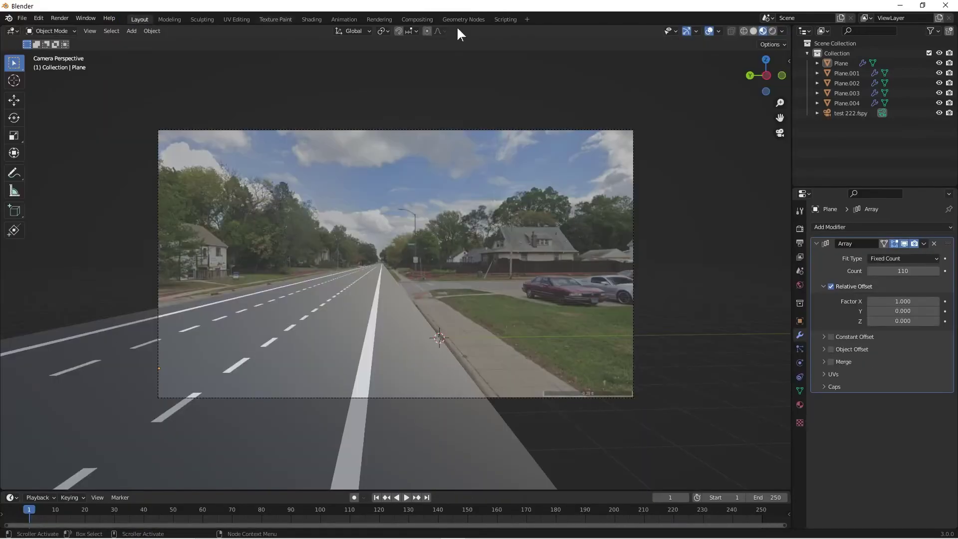
left_click(772, 31)
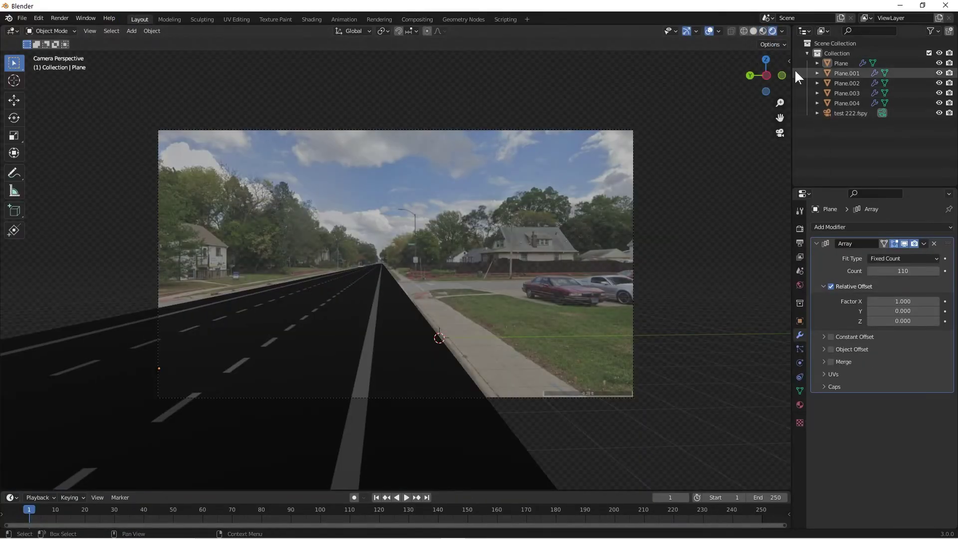
scroll(419, 339, "down", 2)
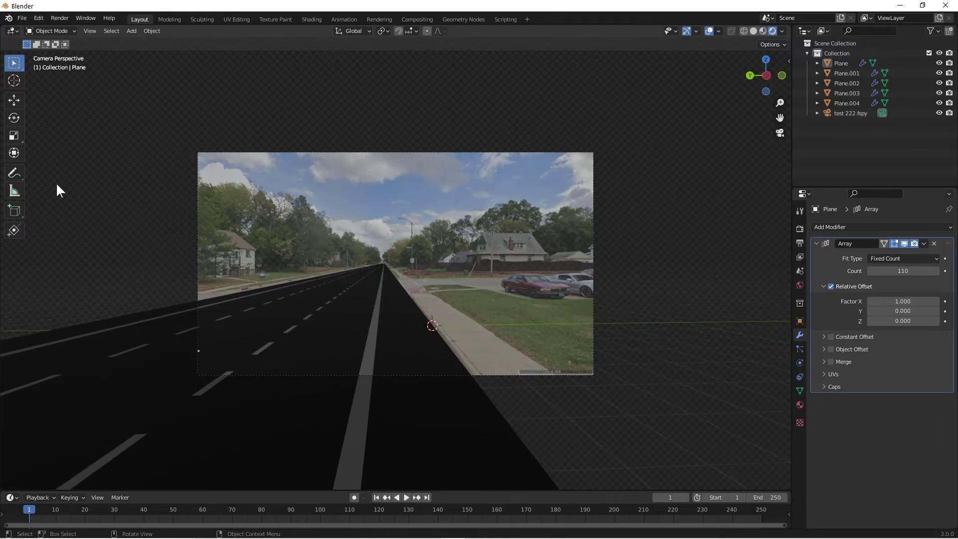
Add a Sun light to the road scene
left_click(131, 31)
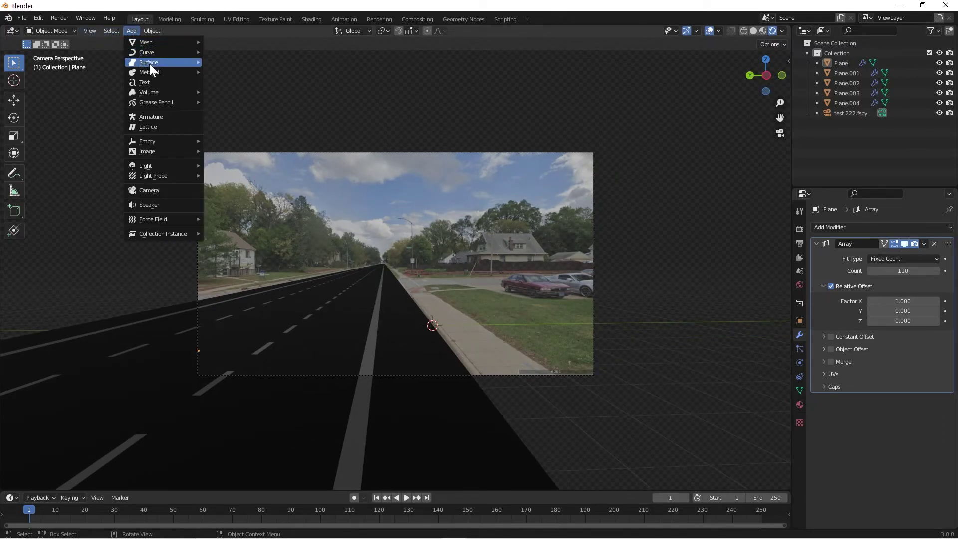
mouse_move(159, 165)
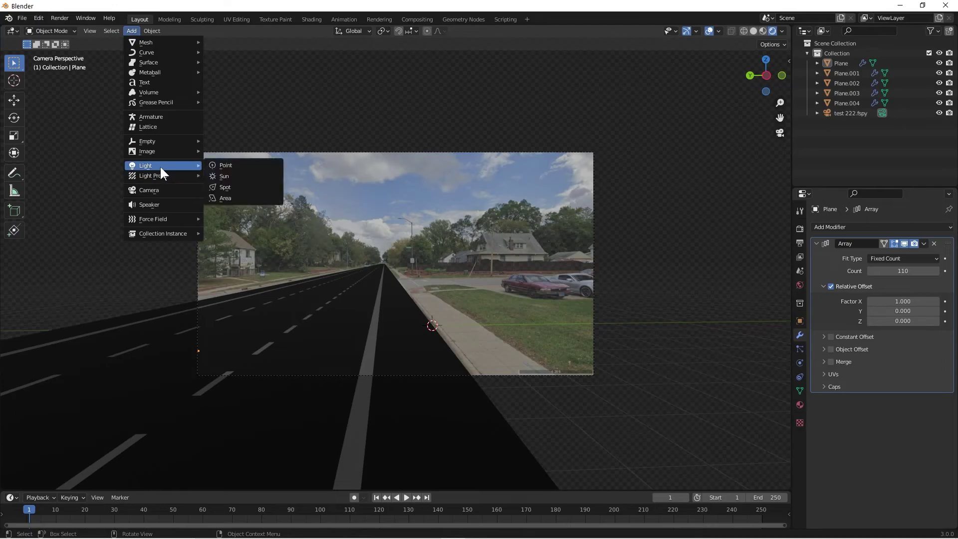
left_click(235, 172)
Raise the sun to about 18 m and tilt it to about 34° in X, -36° in Y and -11.5° in Z
scroll(491, 382, "down", 5)
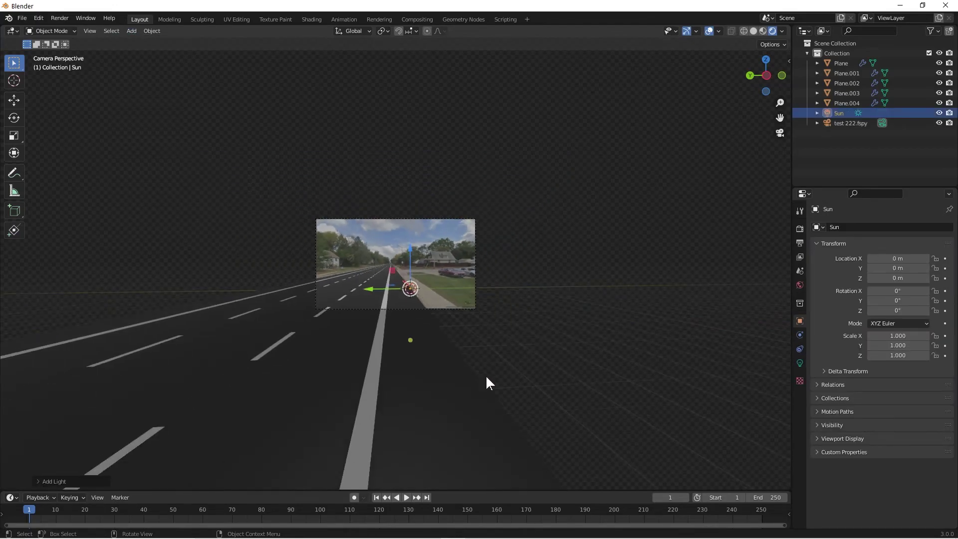
left_click_drag(411, 258, 421, 56)
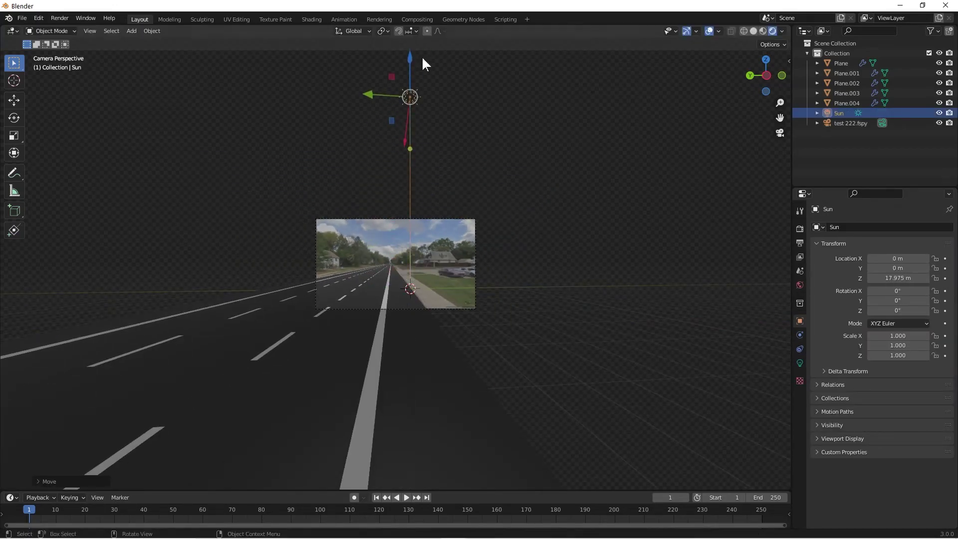
middle_click_drag(421, 55, 332, 135)
left_click_drag(375, 85, 178, 265)
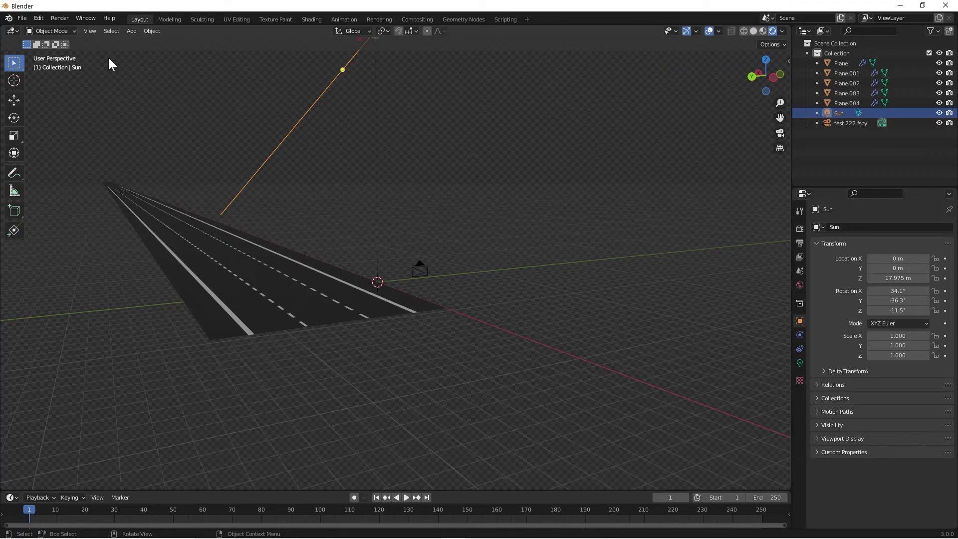
Render the image to check the sunlight on the road against the photo, and close the render window
left_click(59, 18)
left_click(64, 29)
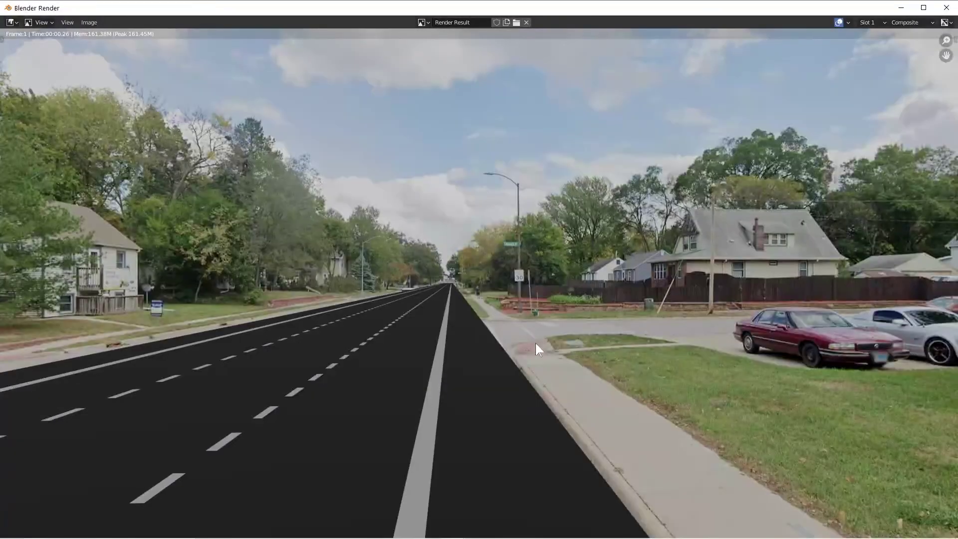
scroll(514, 367, "down", 1)
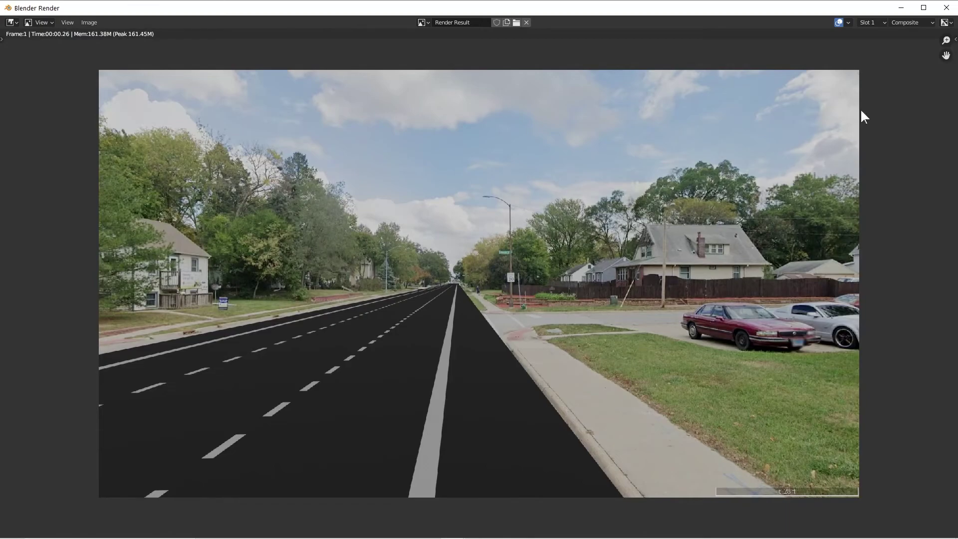
left_click(945, 7)
Lower the road surface plane slightly beneath the lane markings, and render the image to check the result
left_click(314, 320)
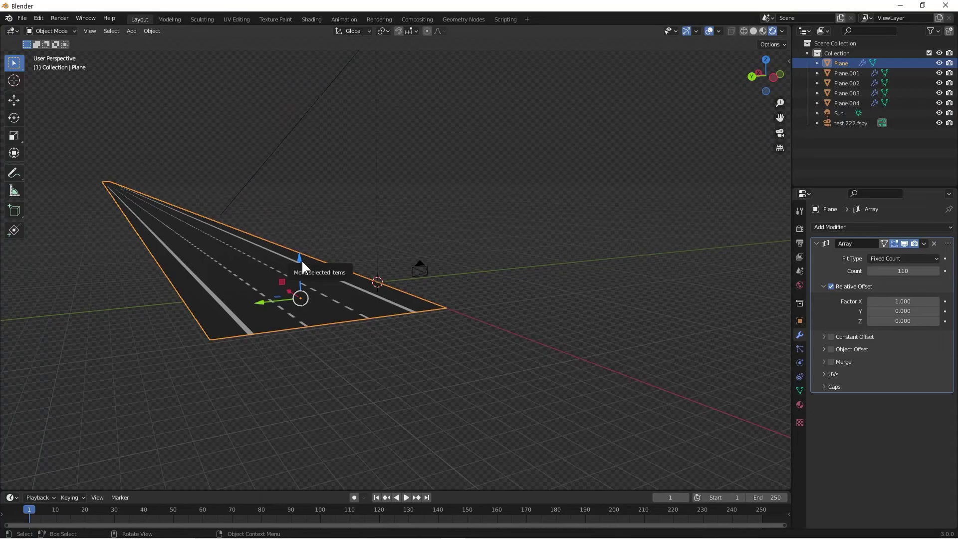
left_click_drag(301, 262, 302, 264)
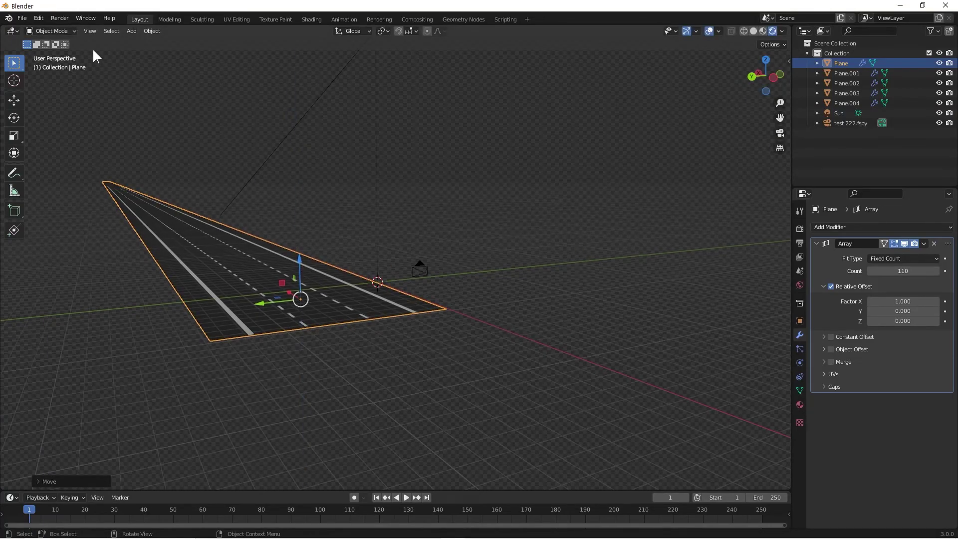
left_click(59, 18)
left_click(59, 29)
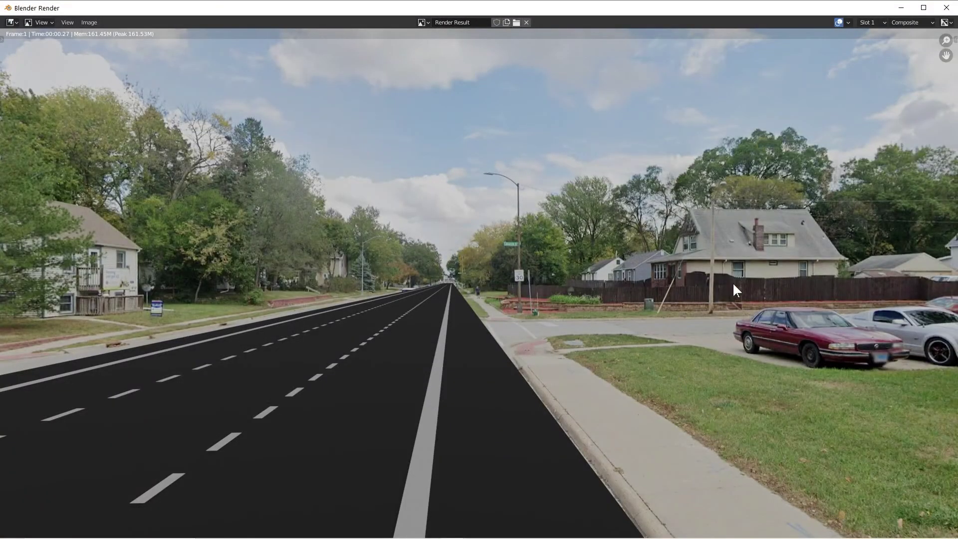
left_click(945, 10)
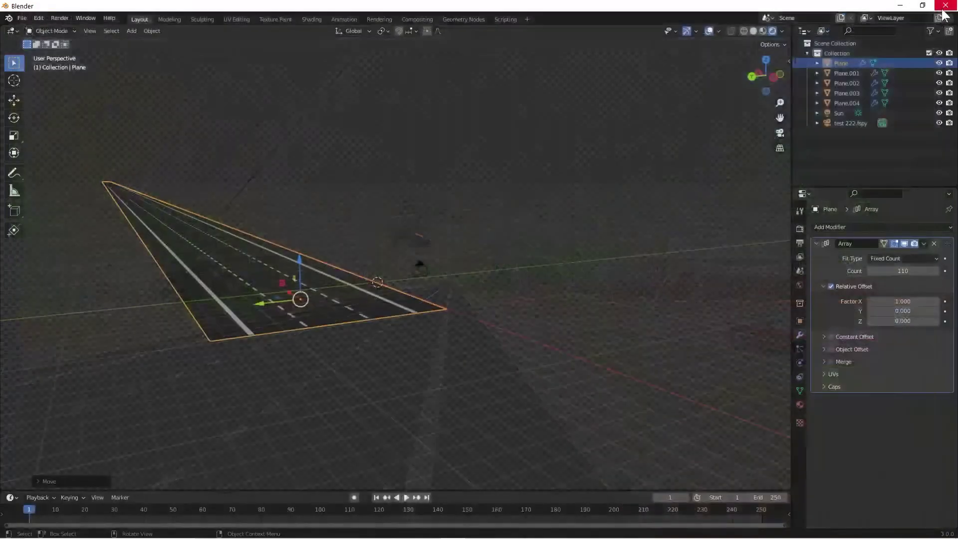
Render the composite once more and view the Save As options for the image, leaving without saving
left_click(59, 18)
left_click(58, 28)
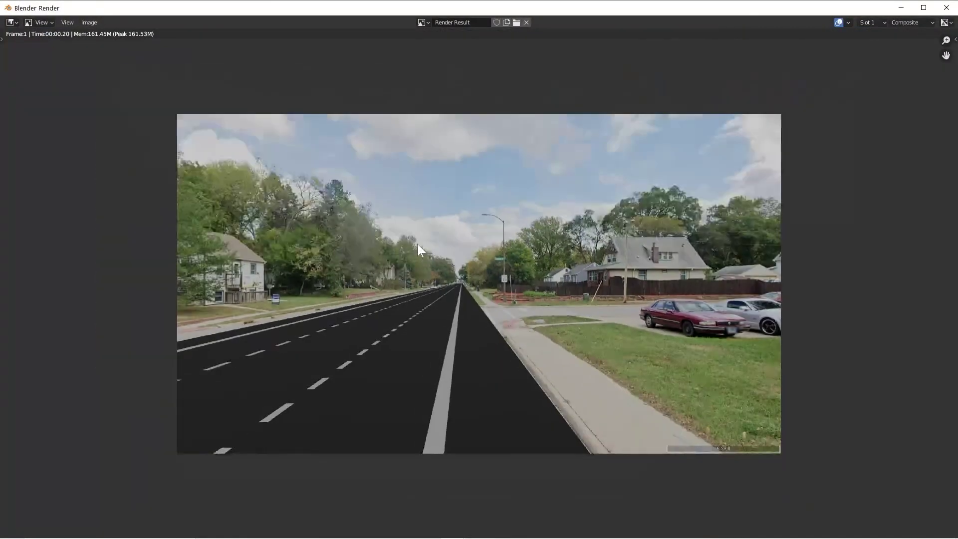
left_click(86, 23)
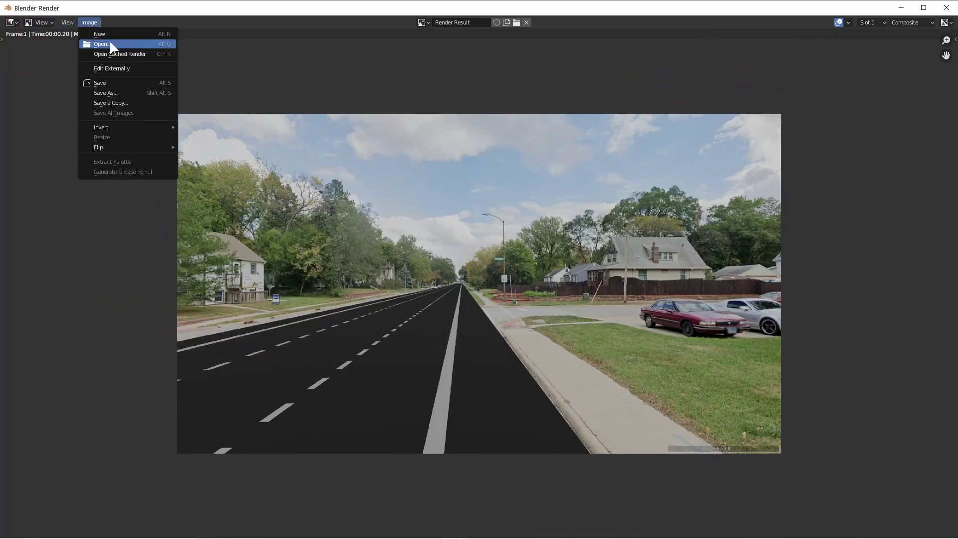
left_click(120, 93)
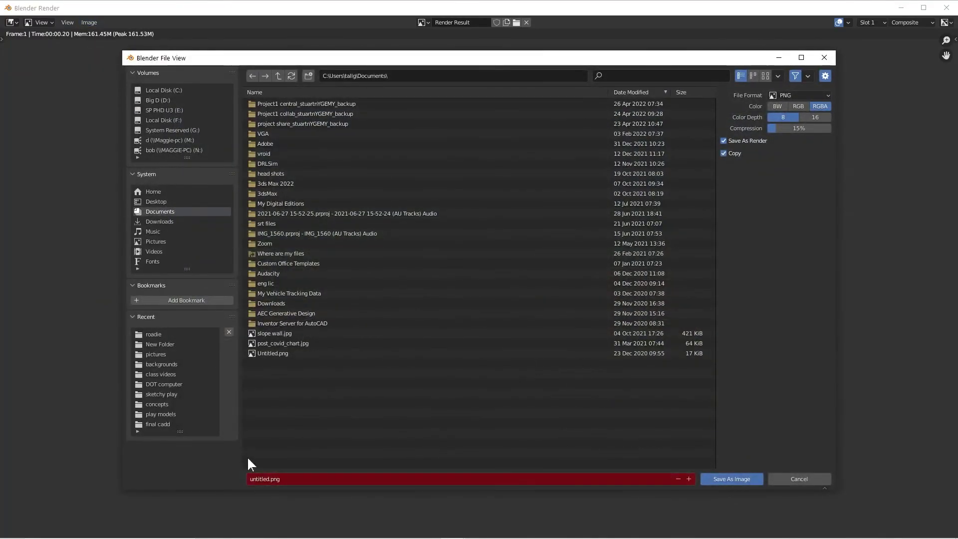
left_click(793, 479)
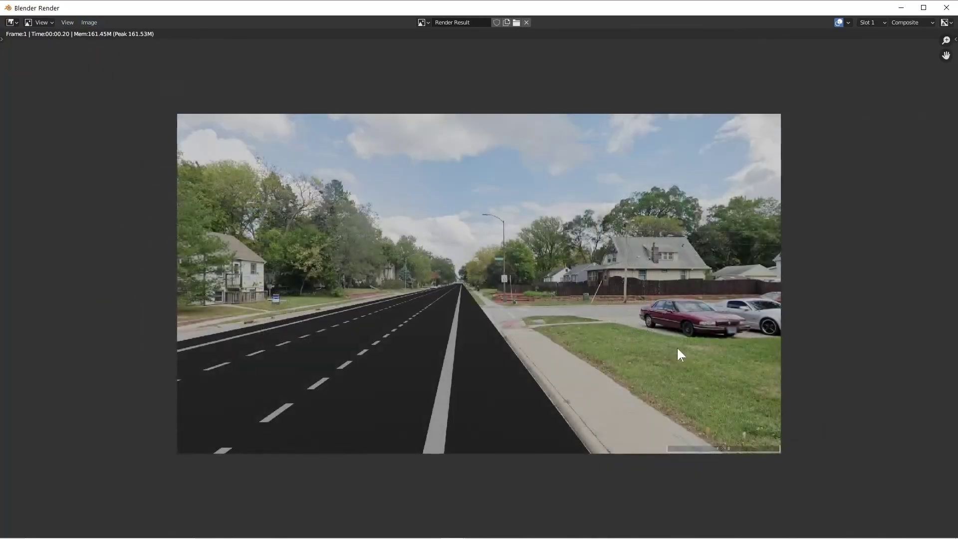